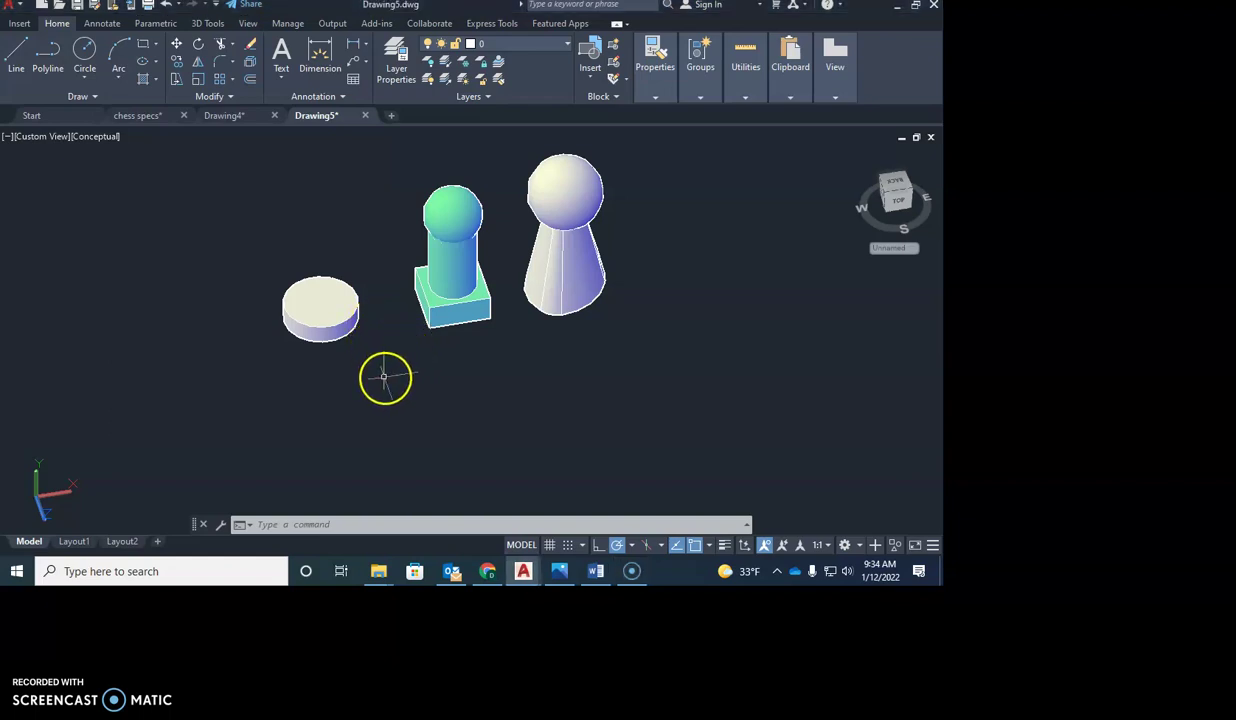
Step: Round the flat disc's top edge with a 0.2 radius fillet, giving it a domed top
middle_click_drag(373, 349, 355, 298, "shift")
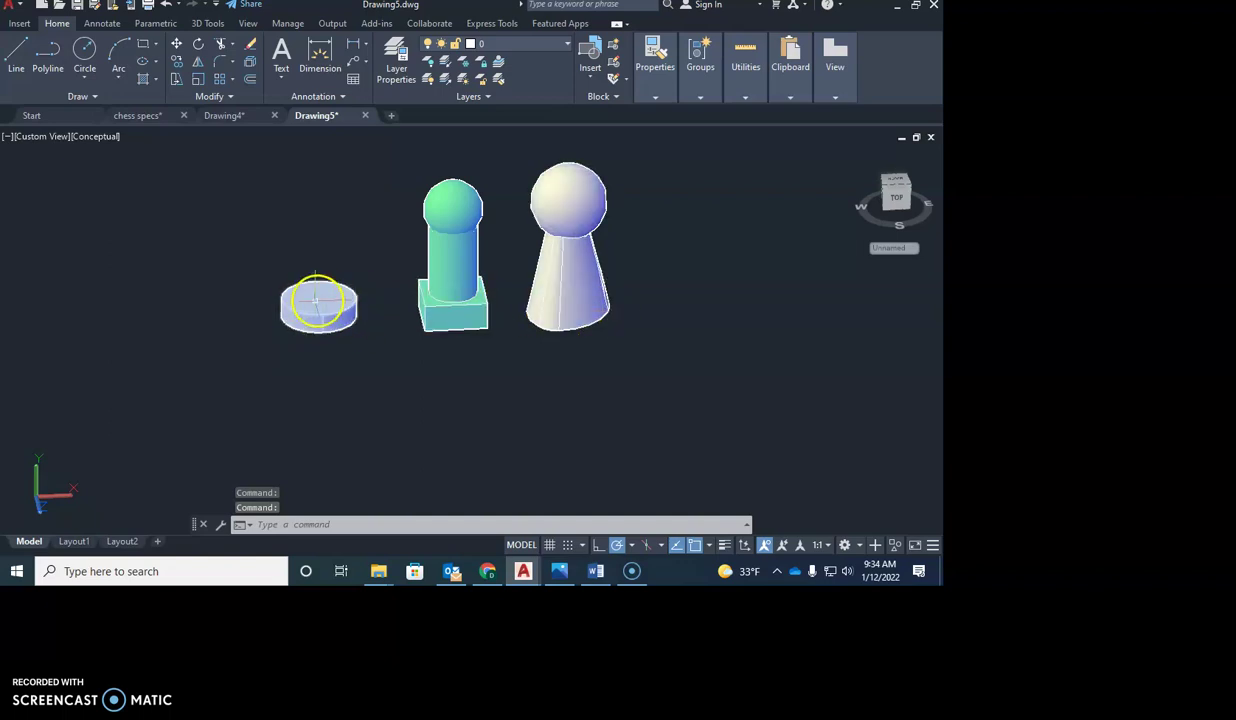
scroll(340, 320, "up", 3)
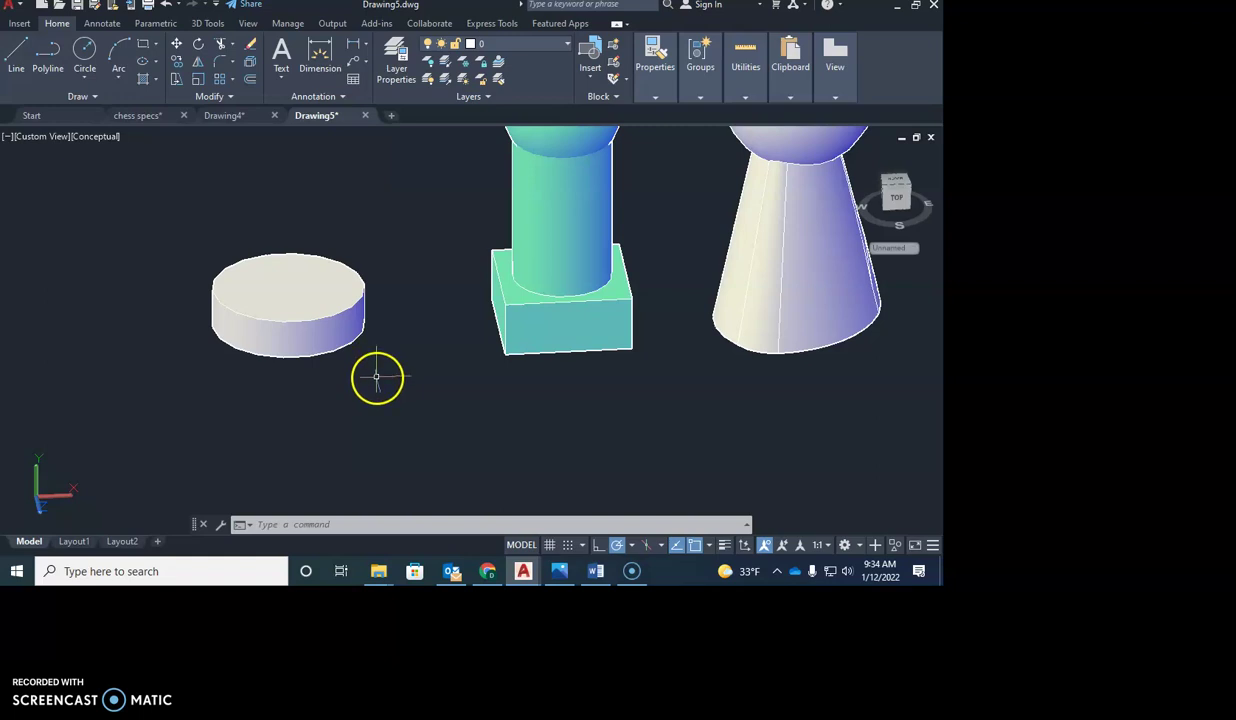
key("Return")
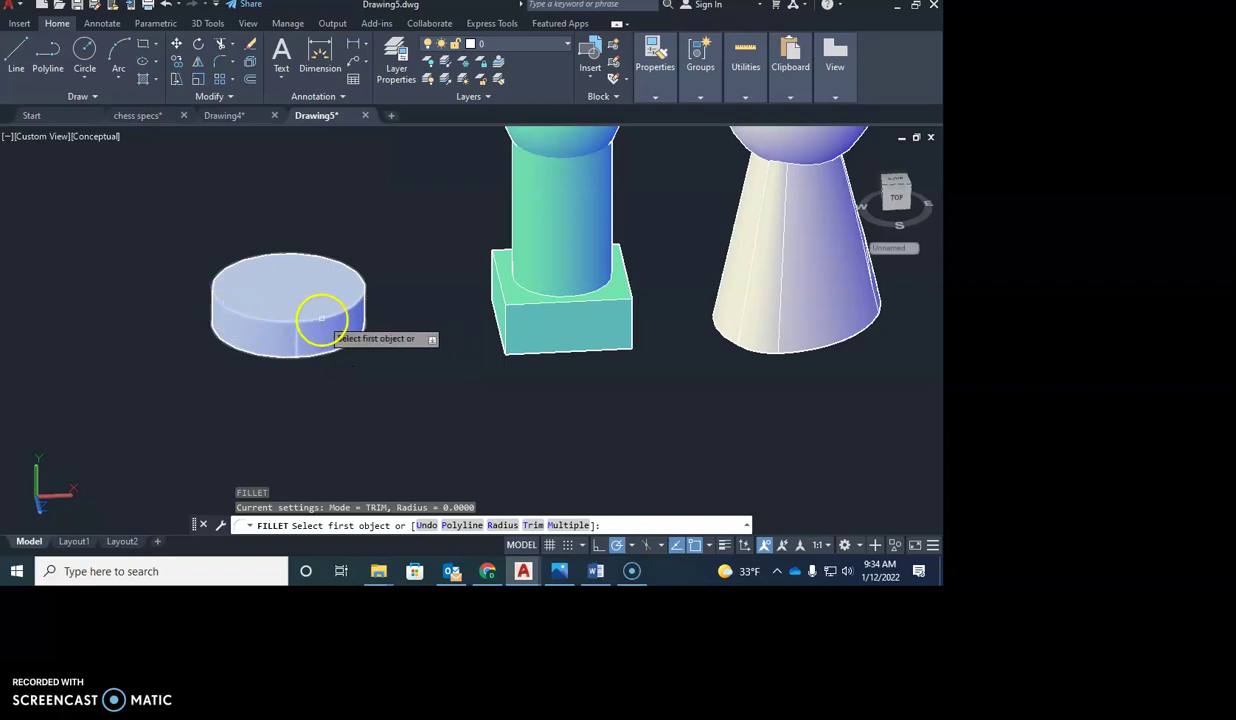
scroll(316, 322, "up", 5)
scroll(321, 320, "down", 5)
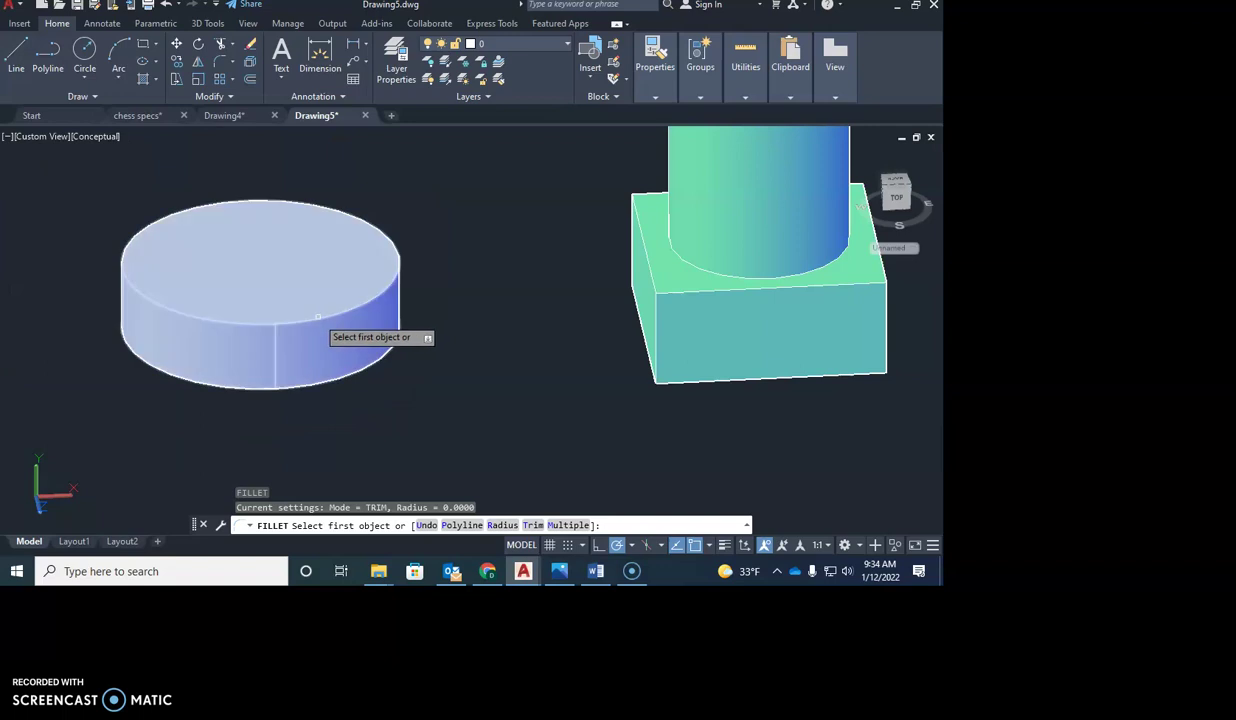
left_click(313, 321)
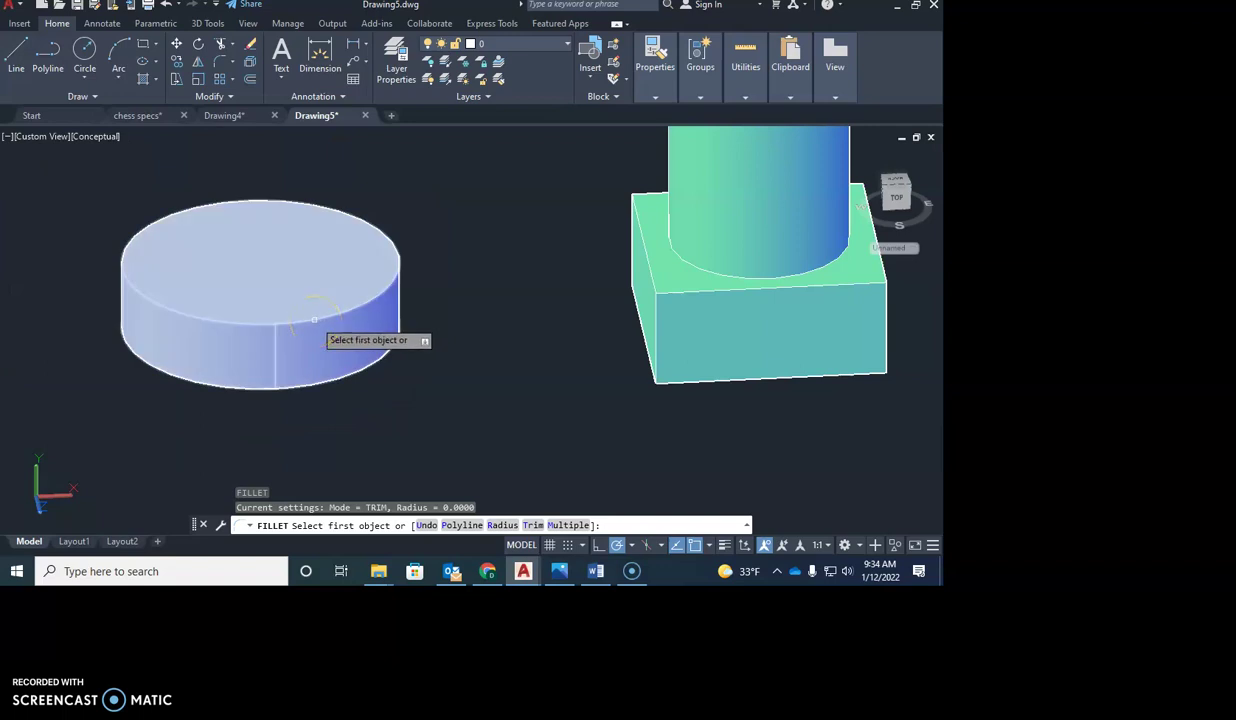
left_click(313, 321)
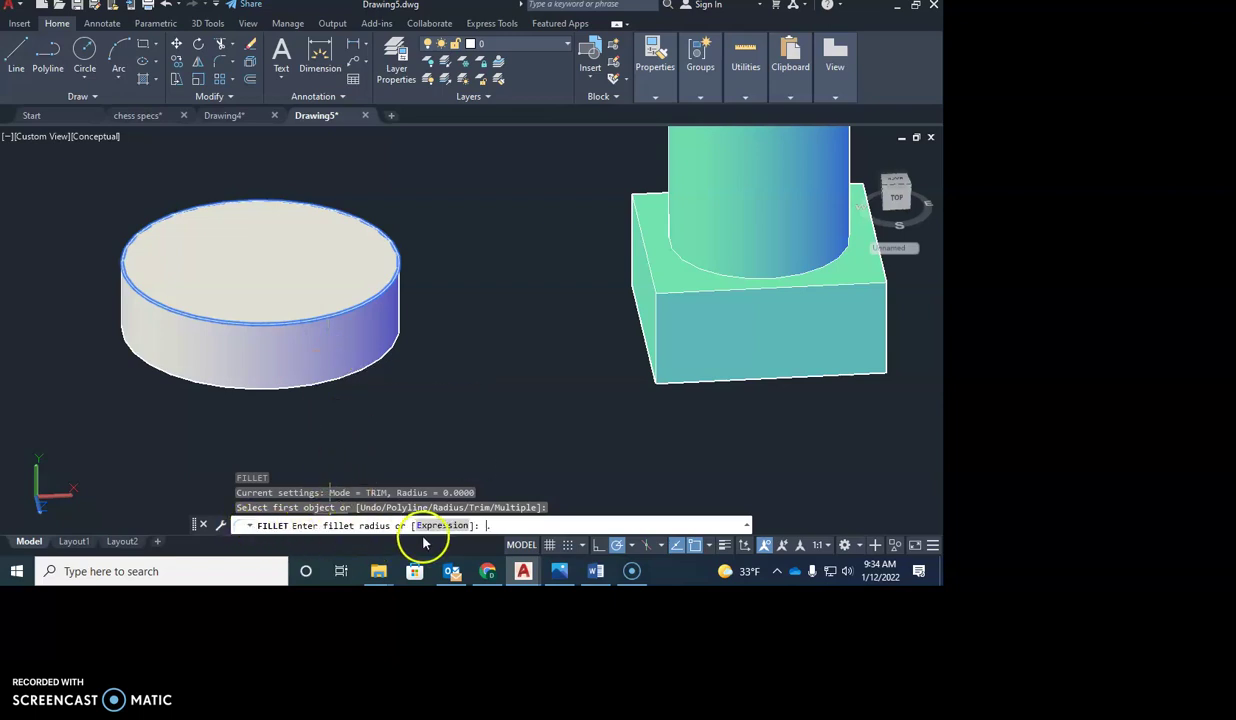
key("Return")
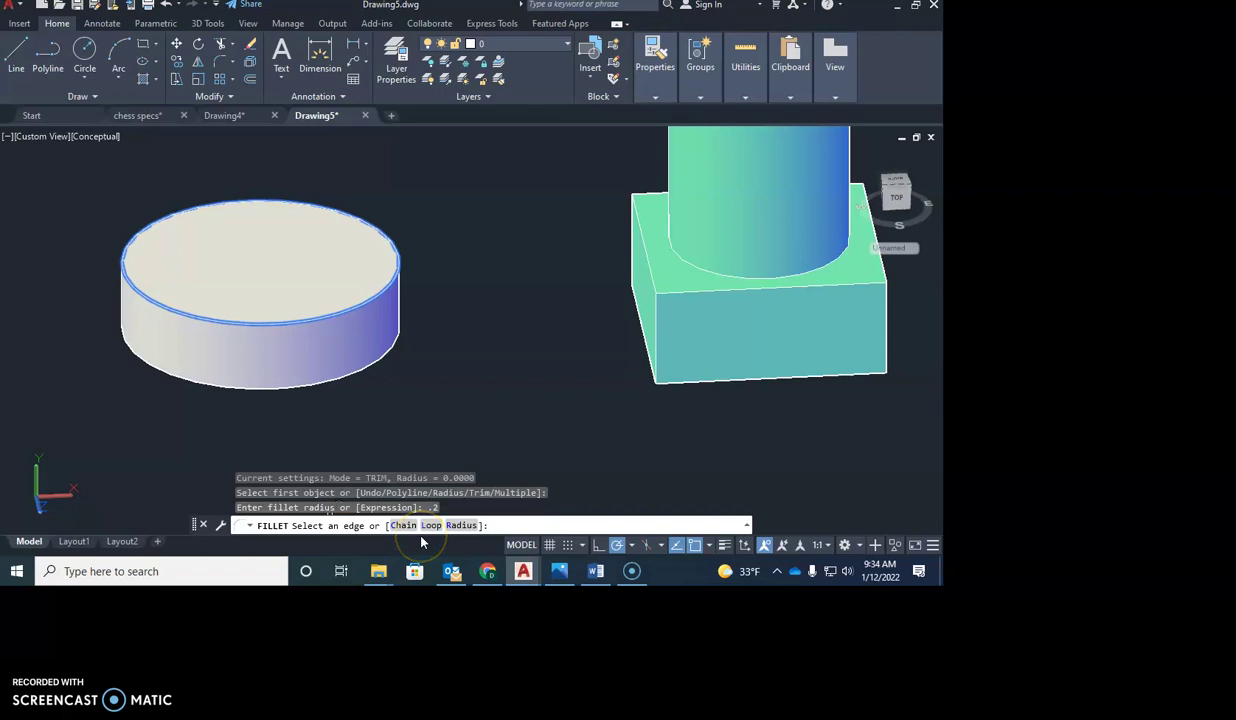
key("Return")
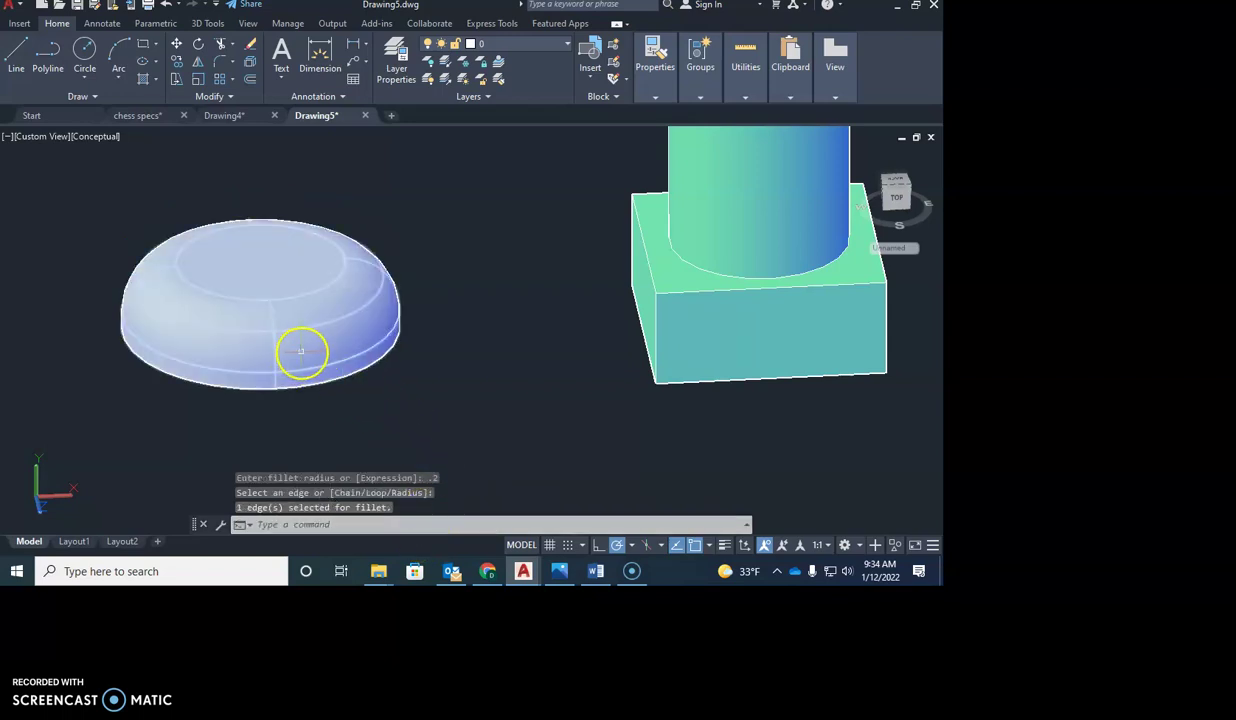
Step: Fillet one vertical corner edge of the column's square base with radius 0.2
scroll(441, 359, "down", 5)
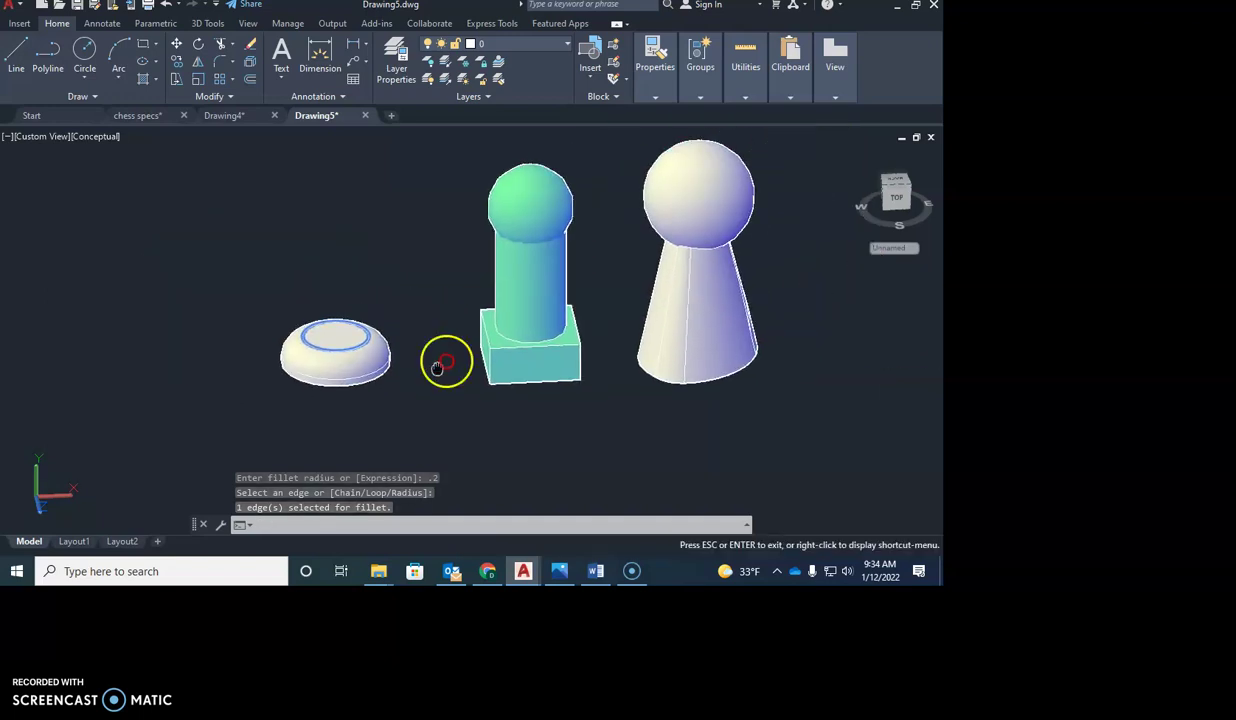
middle_click_drag(441, 359, 298, 367)
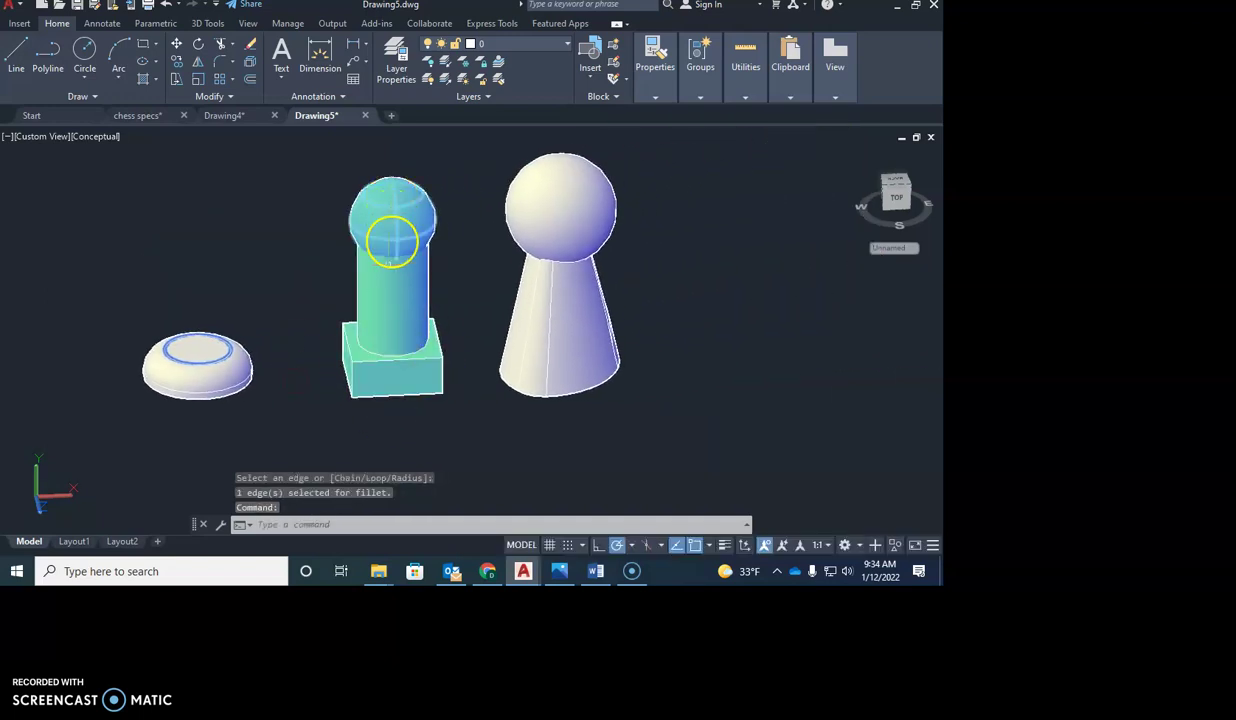
scroll(466, 360, "up", 4)
middle_click_drag(466, 353, 527, 323)
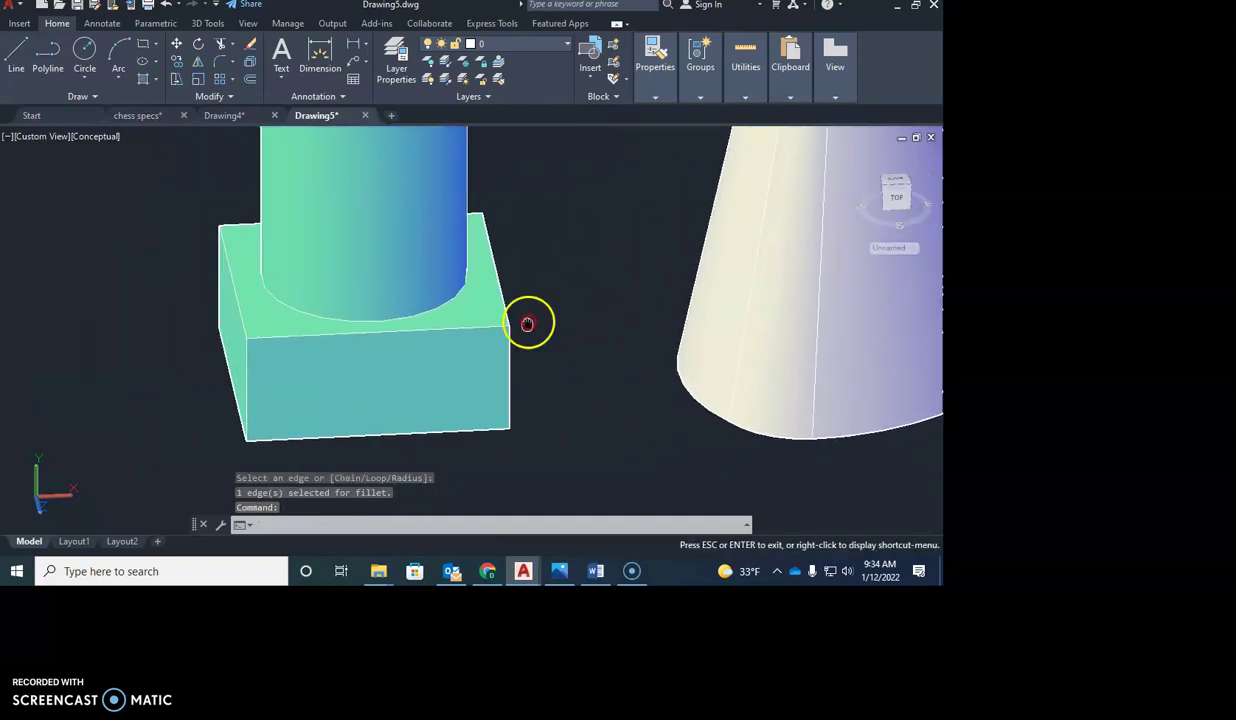
key("Return")
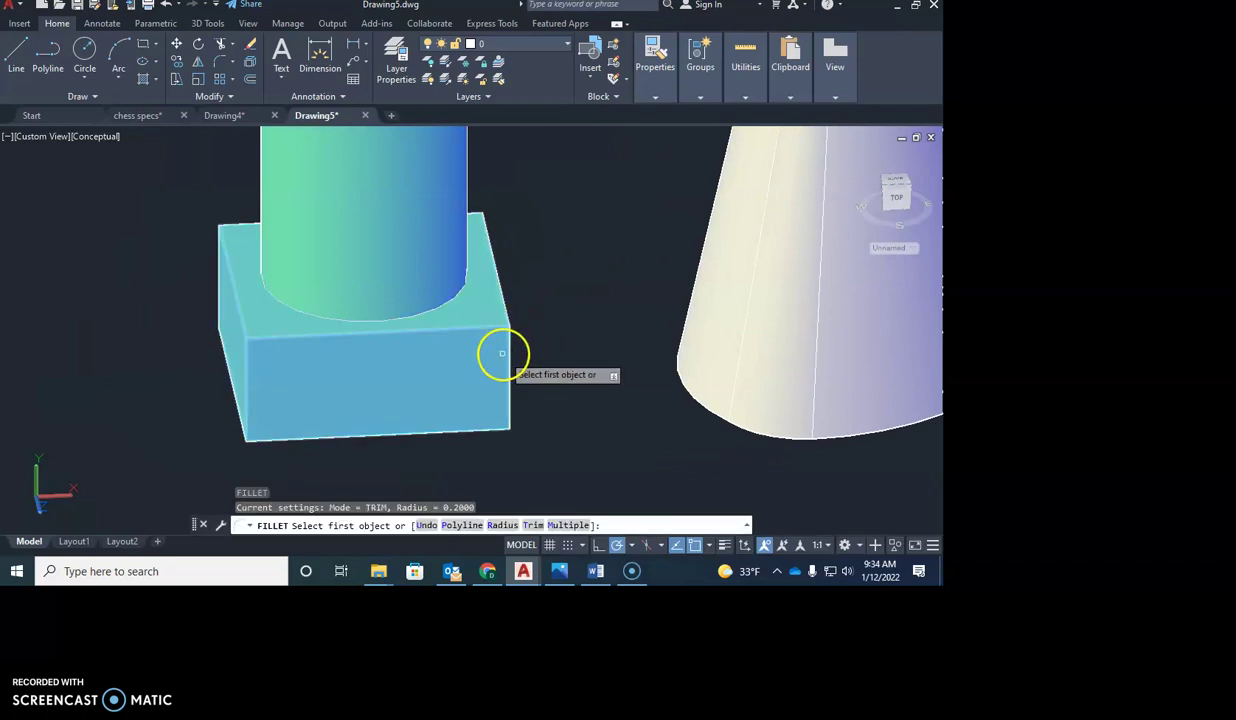
left_click(510, 358)
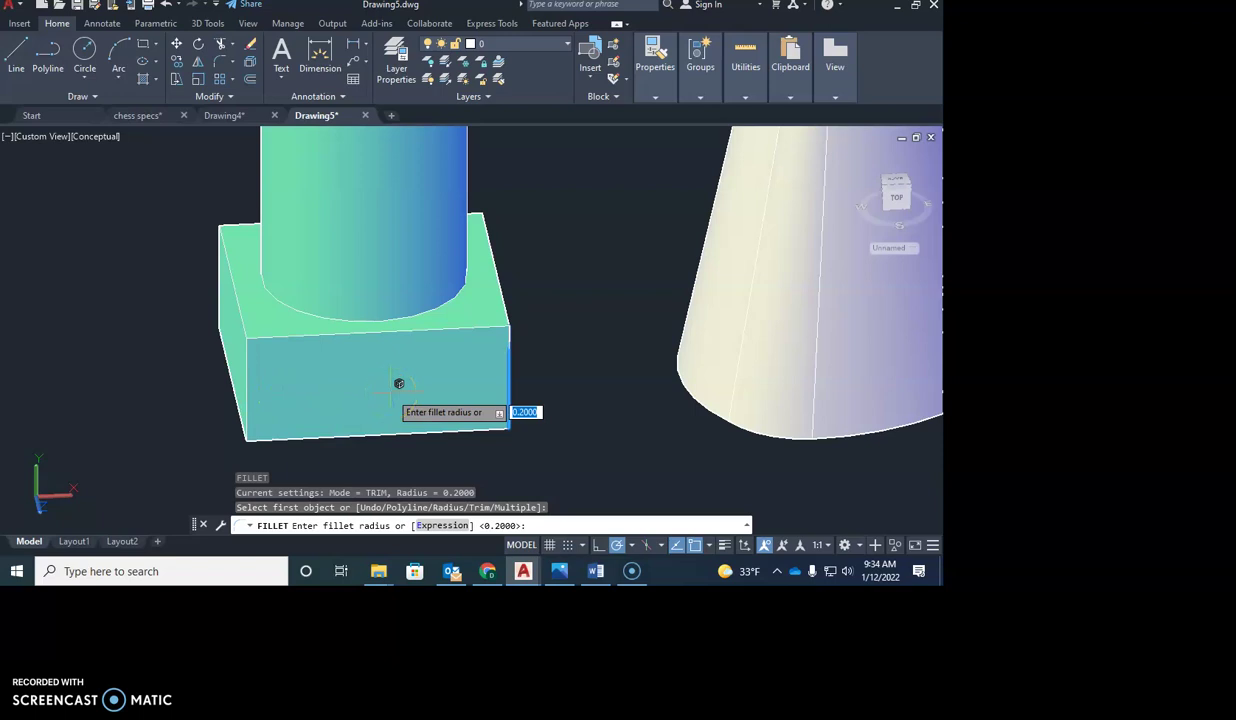
key("Return")
key("Return")
left_click(346, 380)
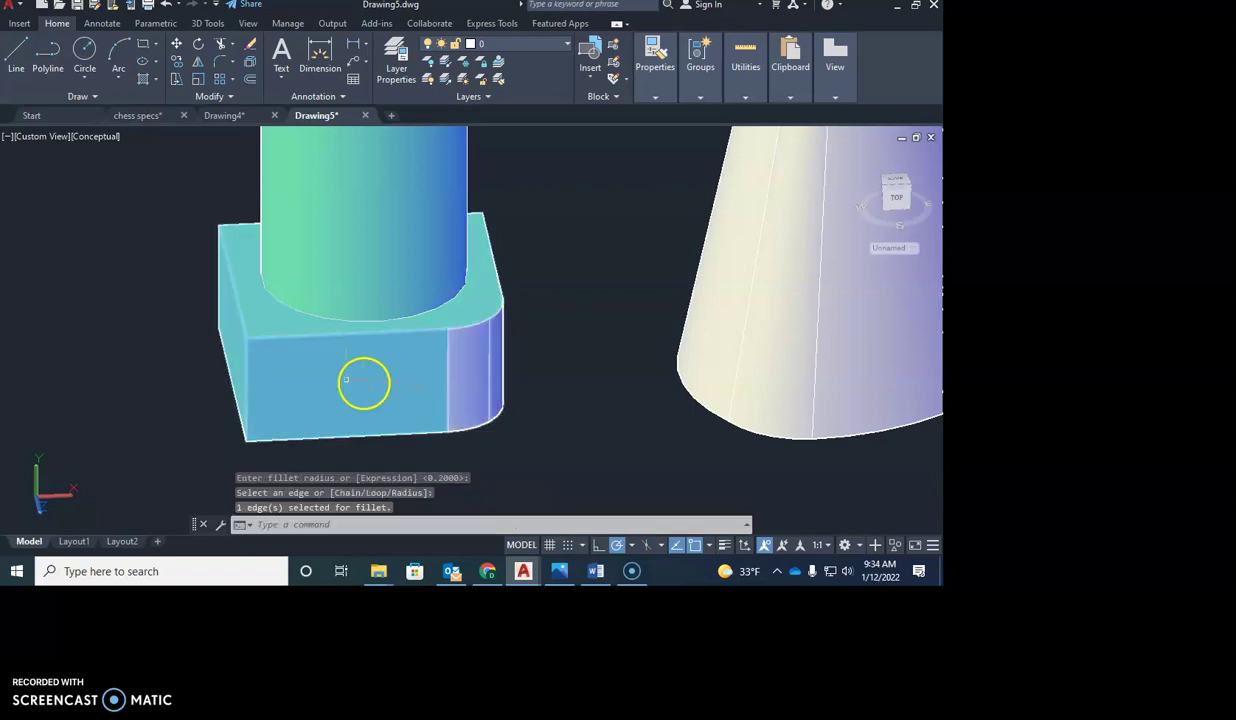
Step: Select the middle piece's column, then clear the selection and orbit around the base
middle_click_drag(331, 386, 446, 389)
right_click(446, 389)
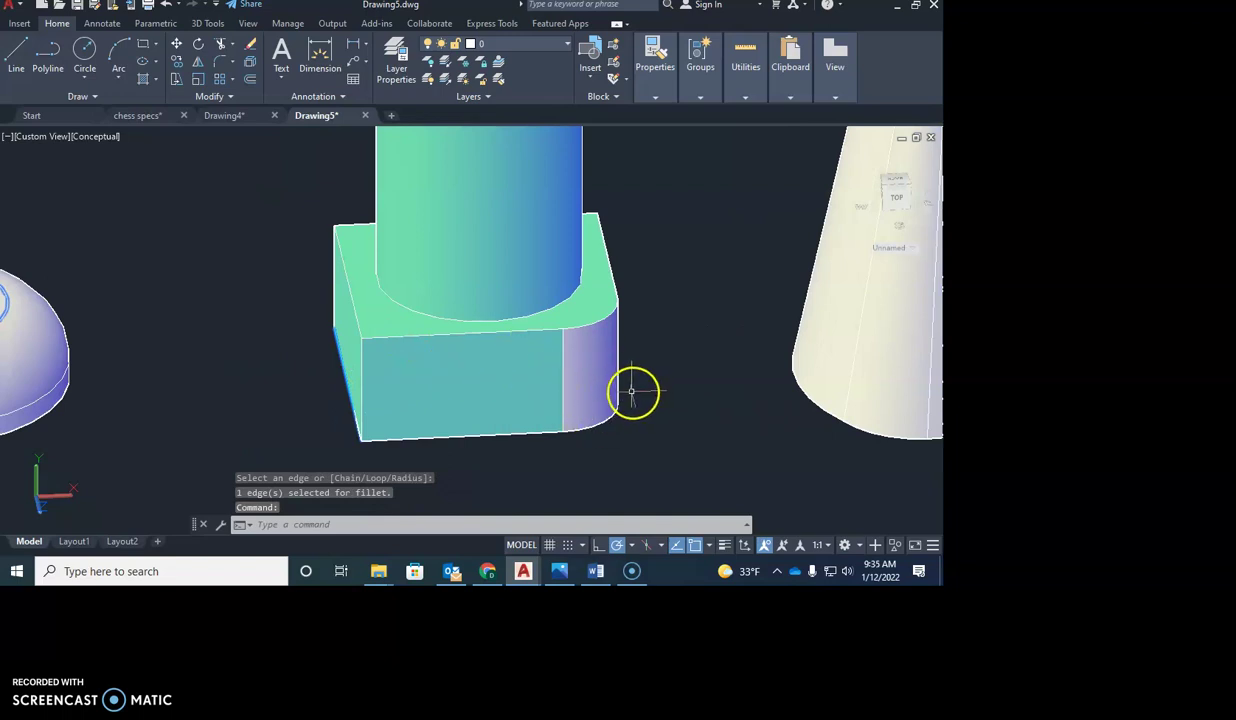
left_click(545, 220)
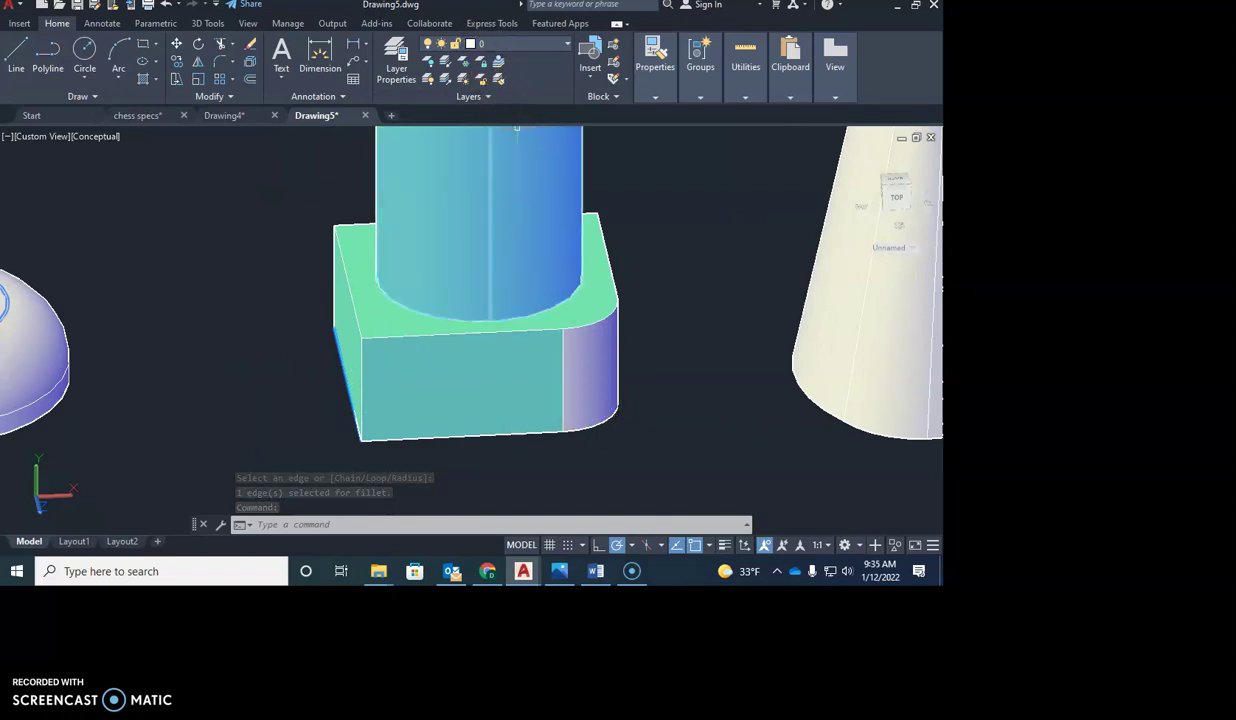
key("Escape")
mouse_move(658, 449)
middle_mouse_down("shift")
mouse_move(590, 439)
mouse_move(670, 433)
middle_mouse_up("shift")
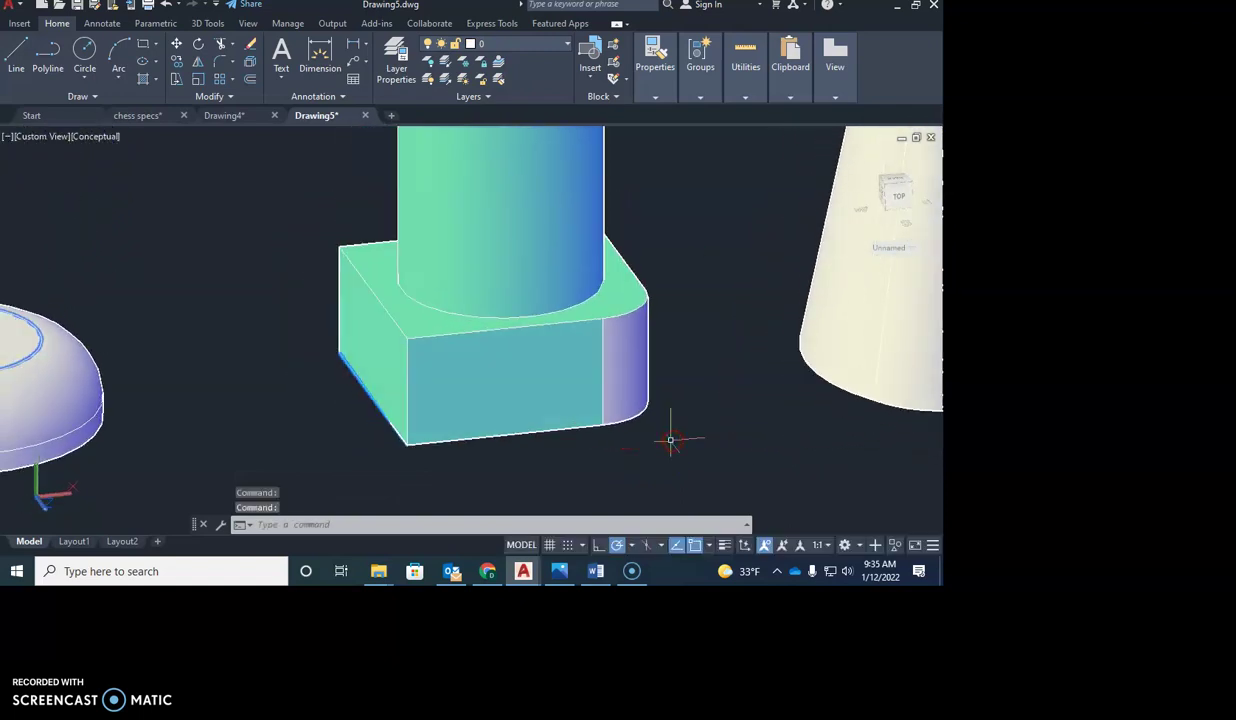
Step: Fillet the base's front-left vertical edge with the same 0.2 radius and check it
type("fillet")
key("Return")
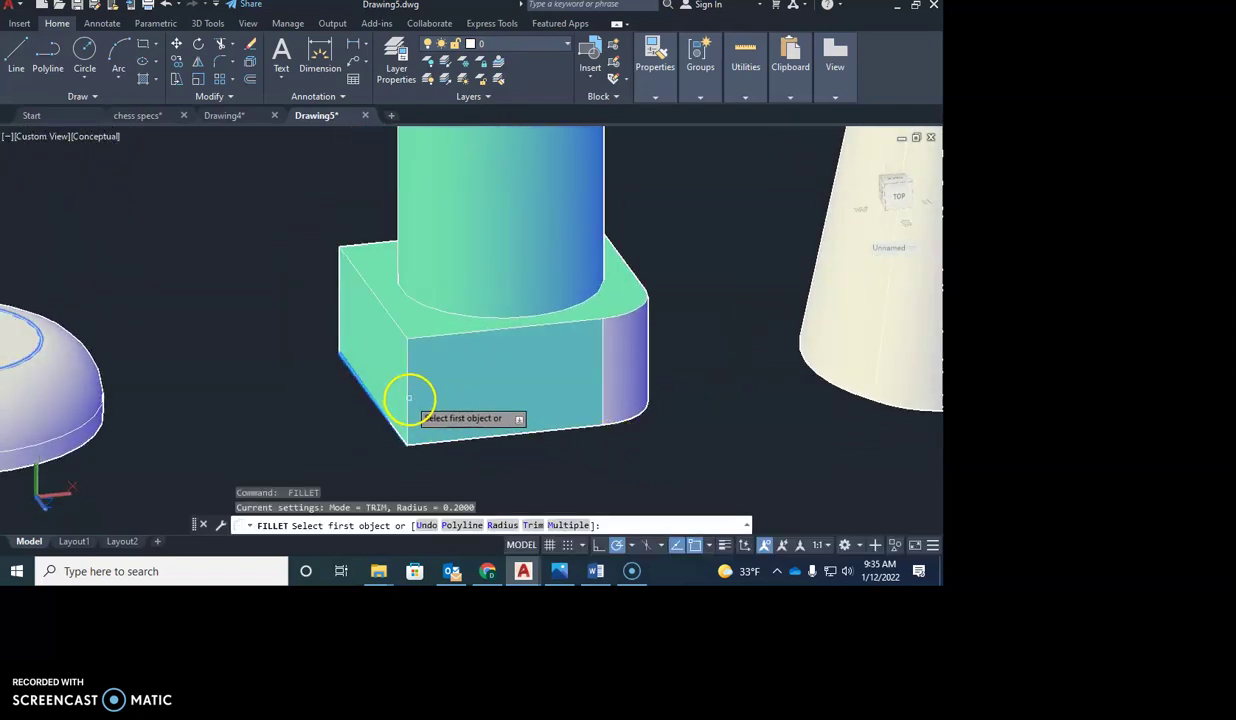
left_click(407, 398)
key("Return")
key("Return")
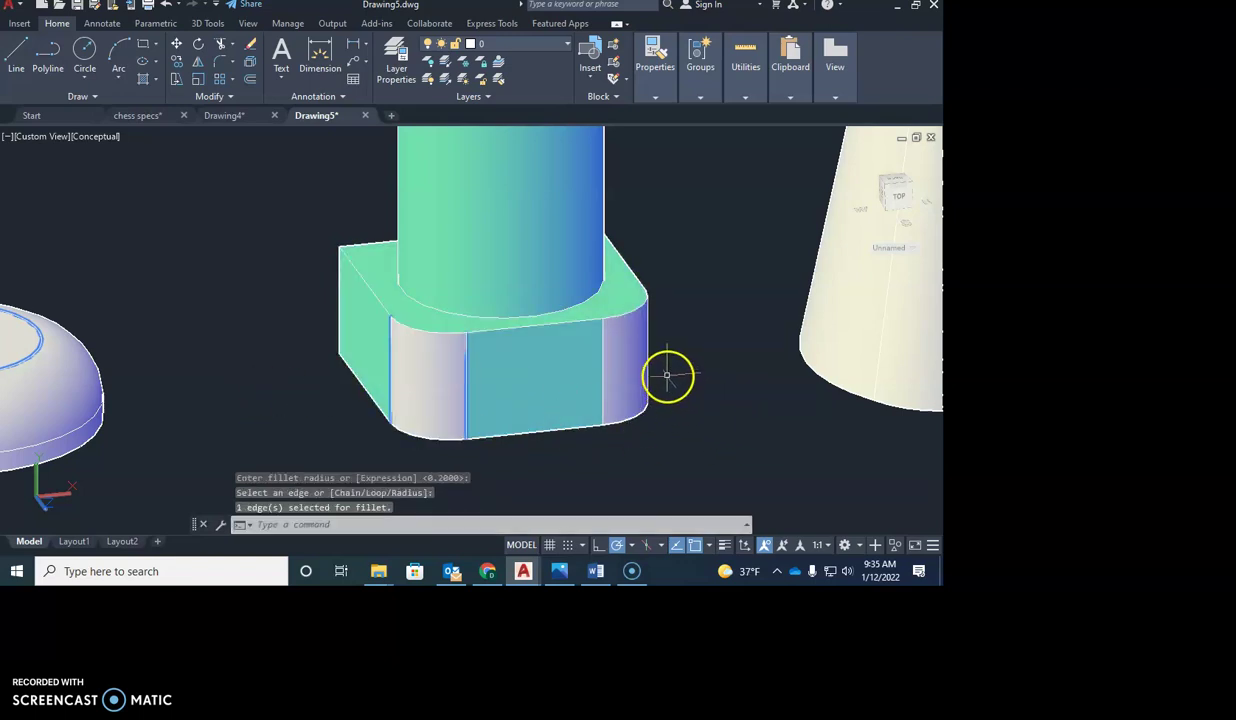
middle_click_drag(667, 377, 629, 419, "shift")
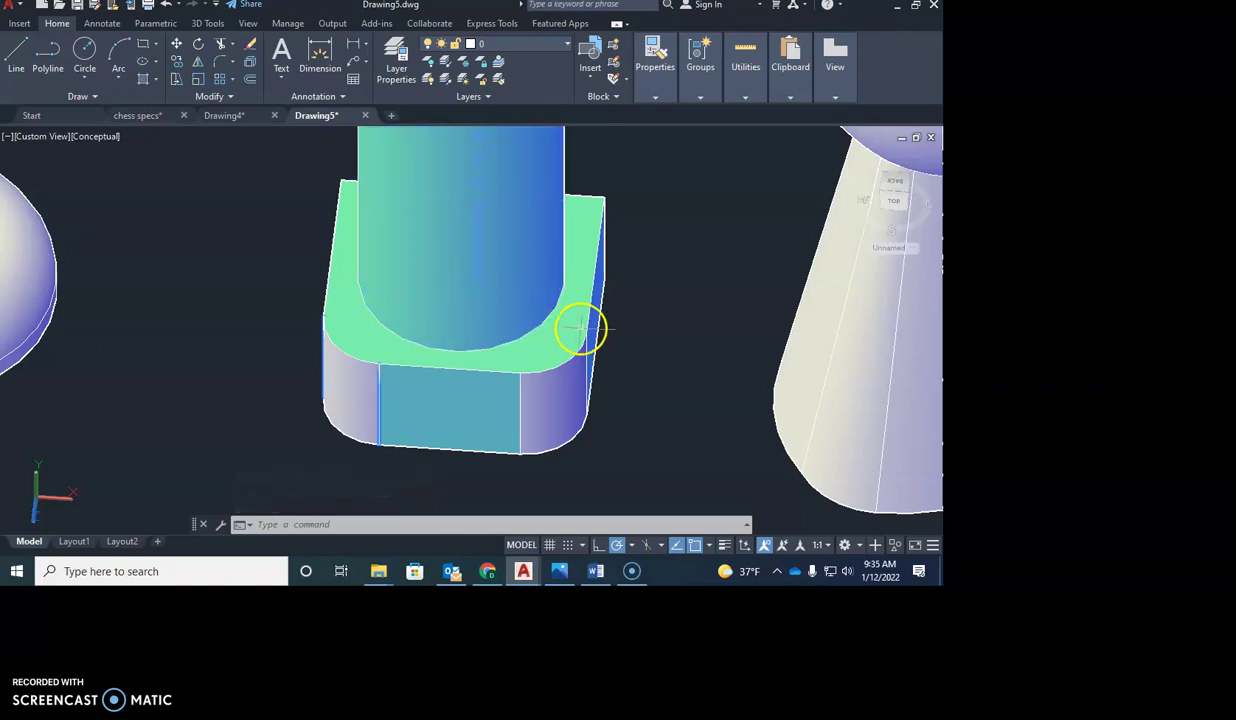
scroll(570, 325, "down", 4)
scroll(580, 326, "up", 2)
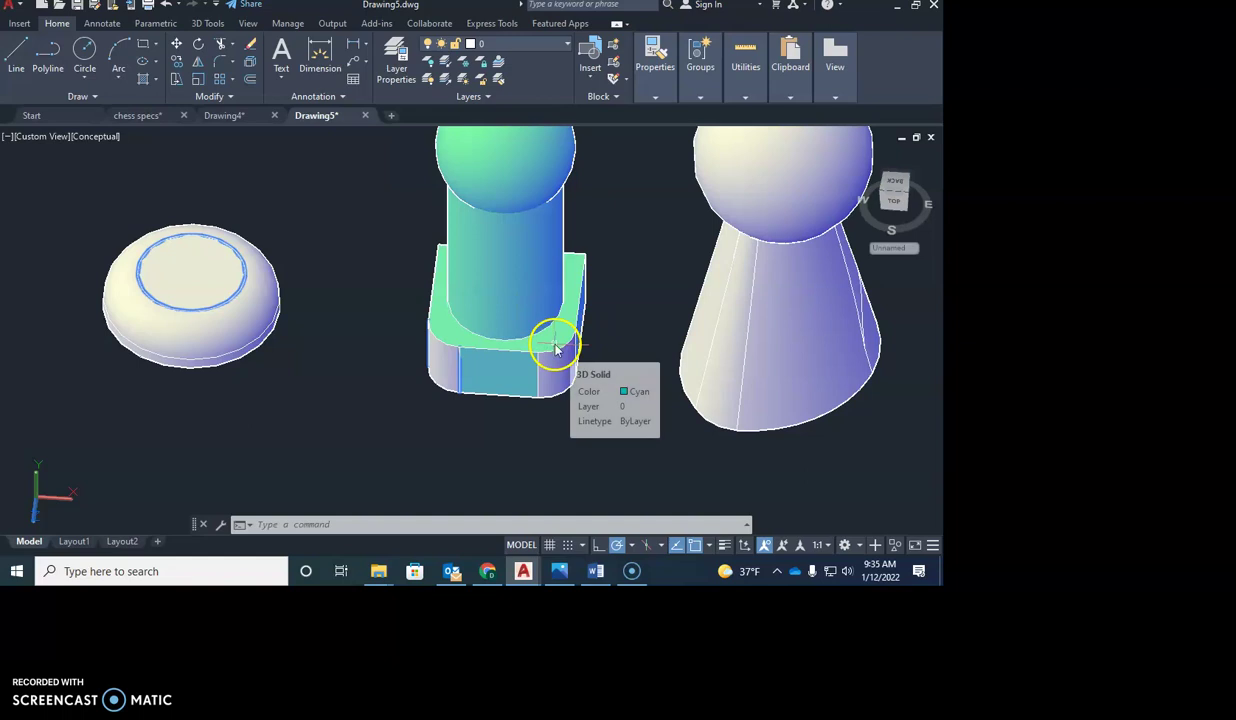
Step: Fillet the circular edge where the column meets the square base with a 0.1 radius
key("Return")
scroll(548, 333, "up", 3)
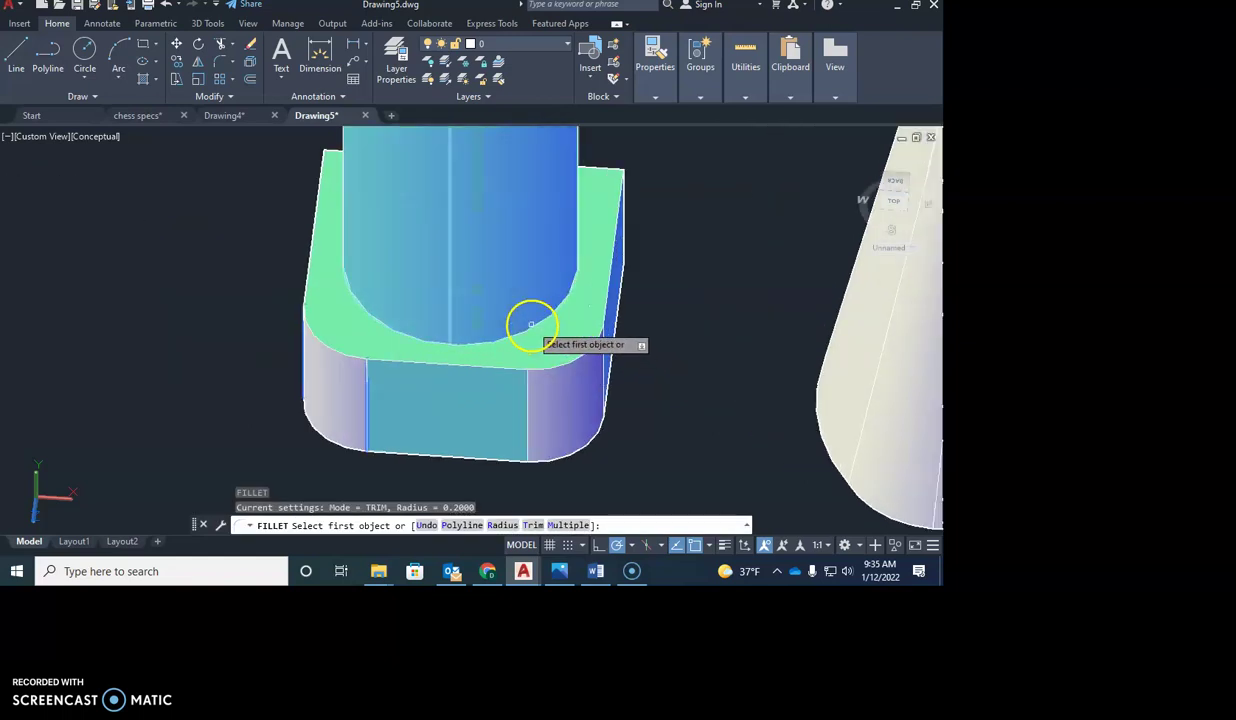
left_click(534, 329)
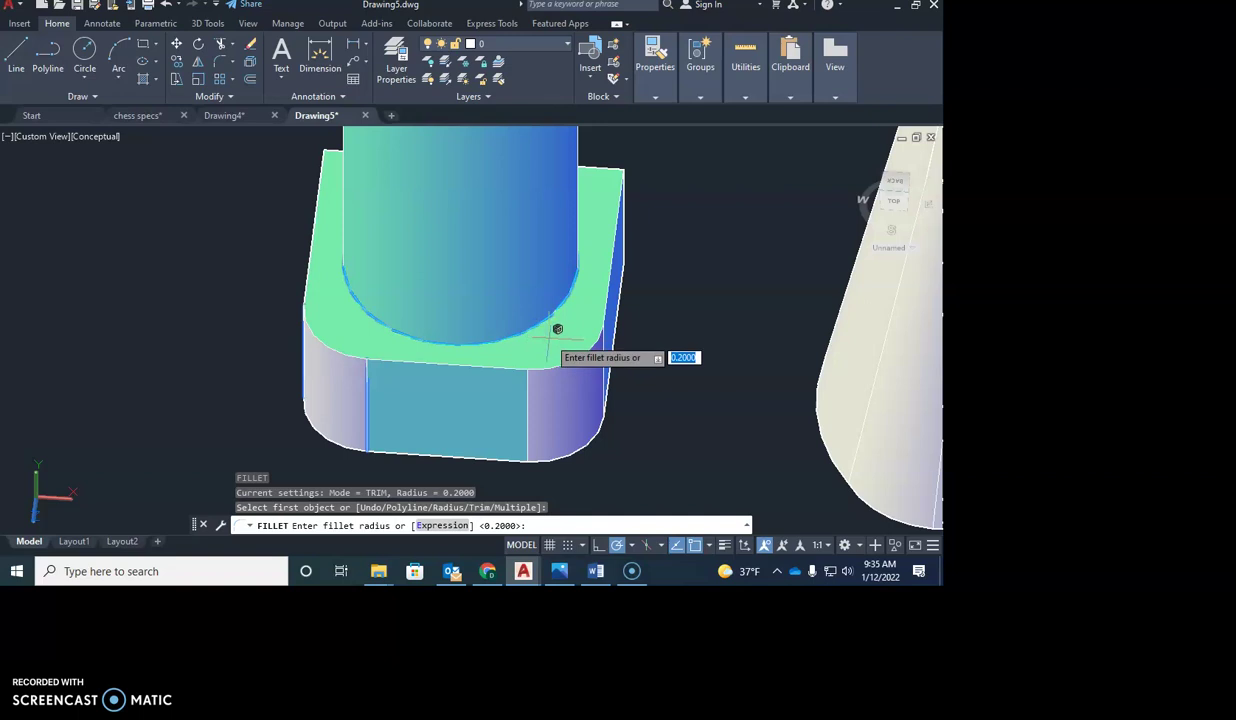
type(".1")
key("Return")
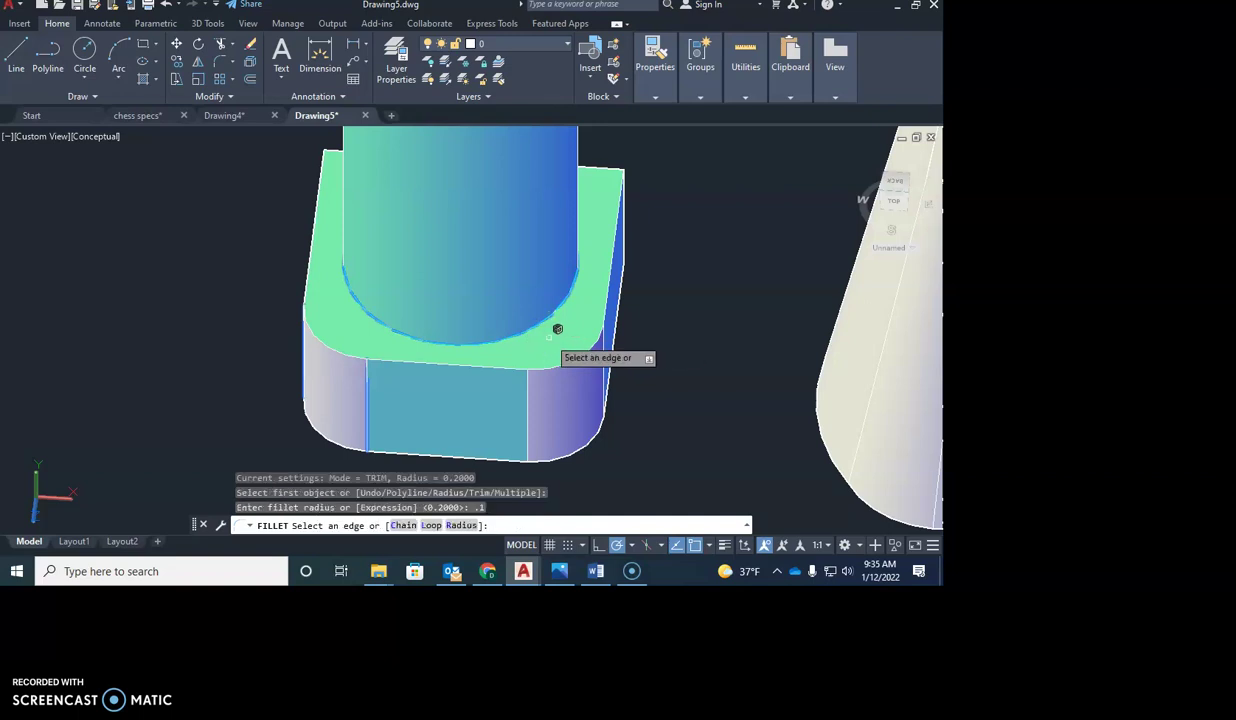
key("Return")
middle_click_drag(548, 343, 552, 295, "shift")
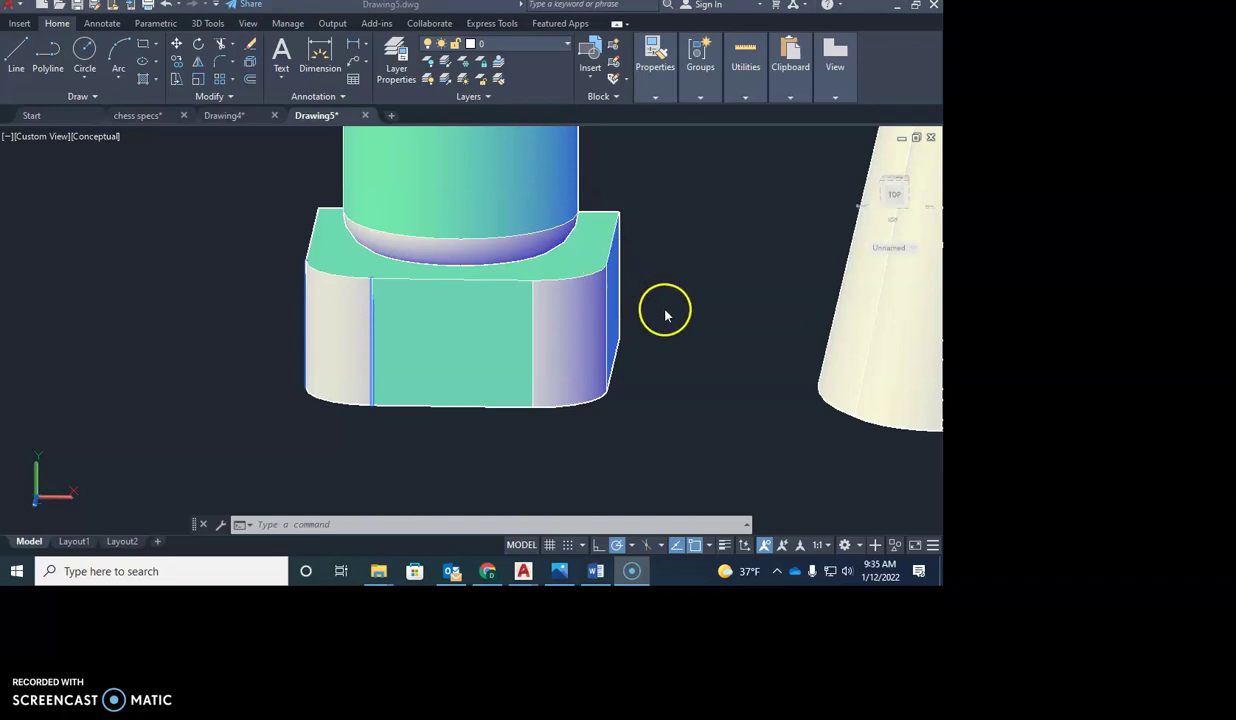
left_click(591, 261)
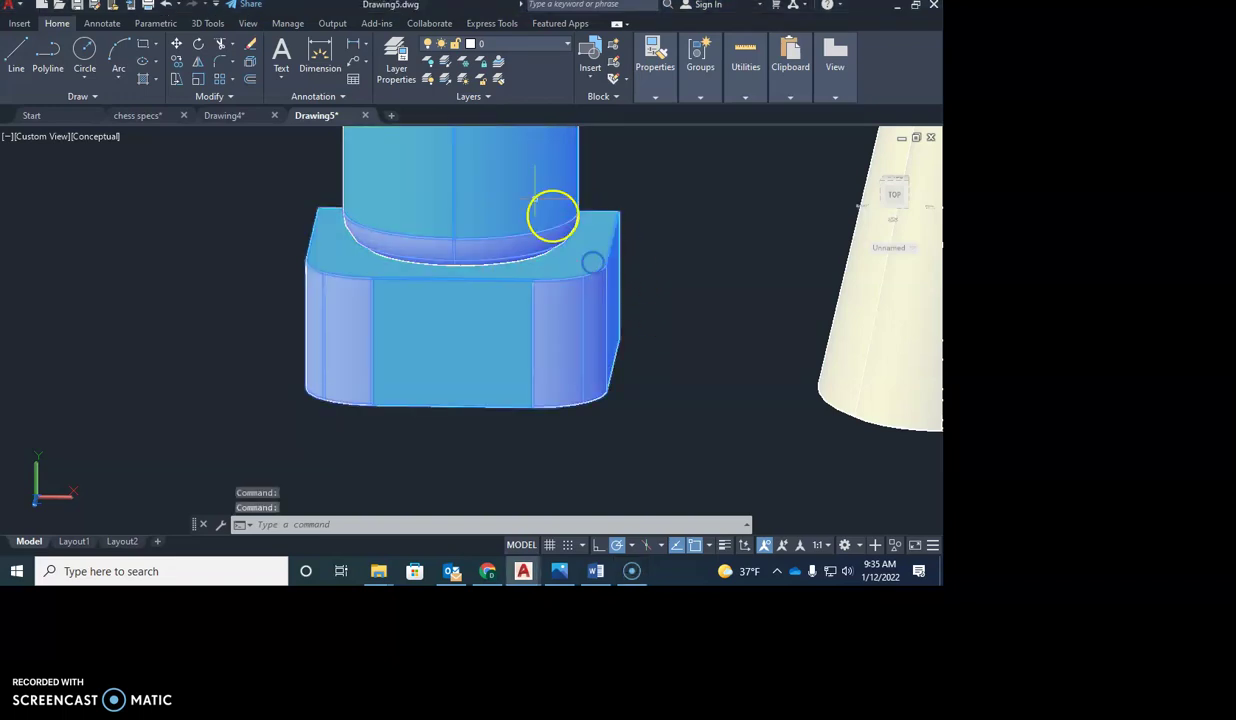
key("Escape")
key("Escape")
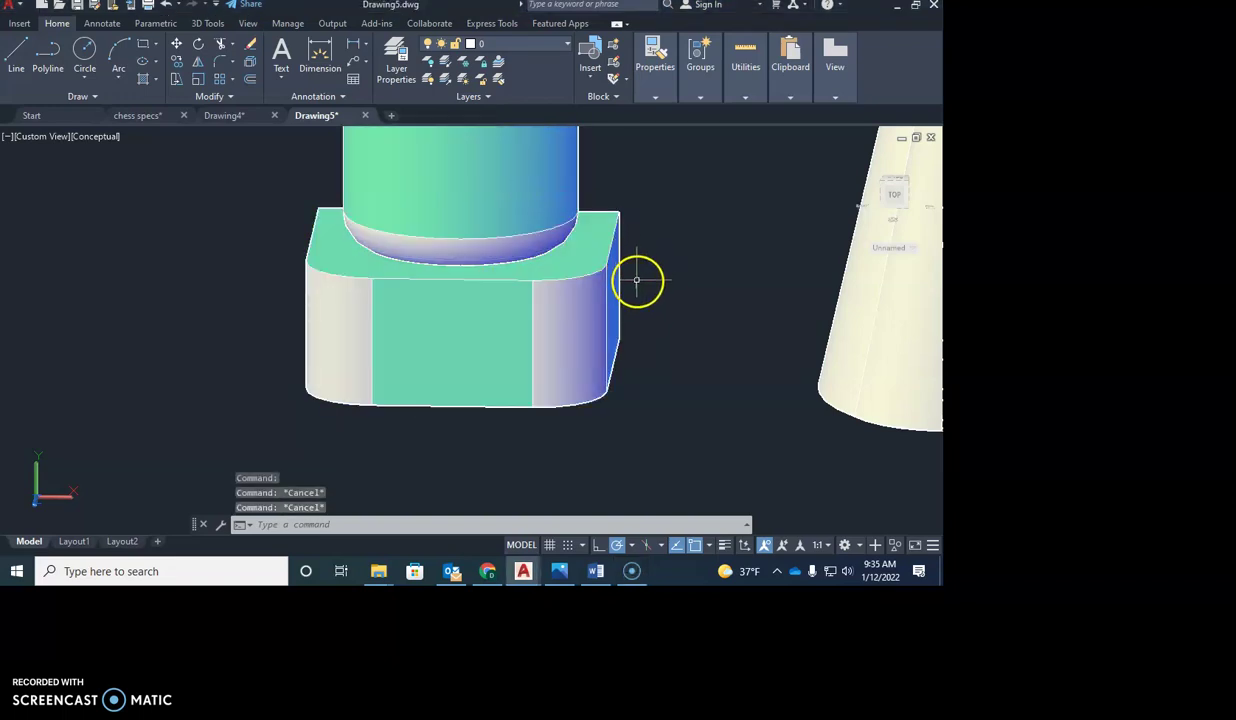
Step: Undo the base fillet, then window-select the middle piece and clear the selection
key("ctrl+z")
key("ctrl+z")
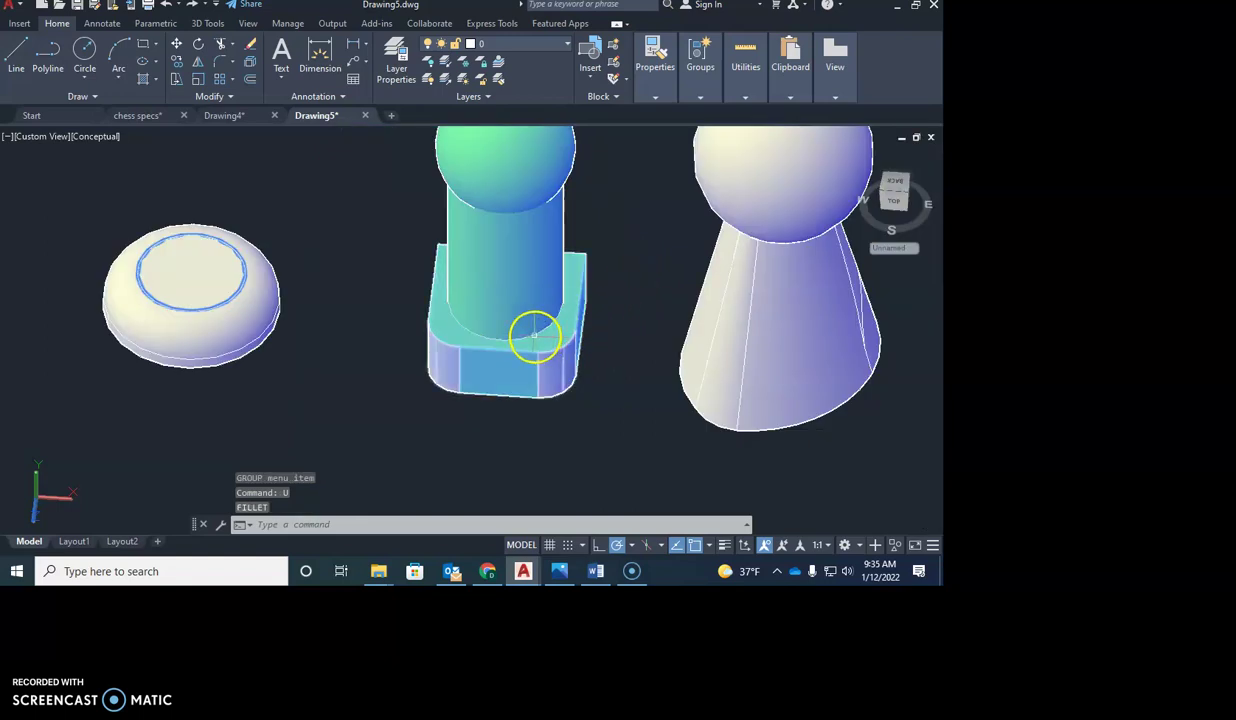
type("ni")
key("Return")
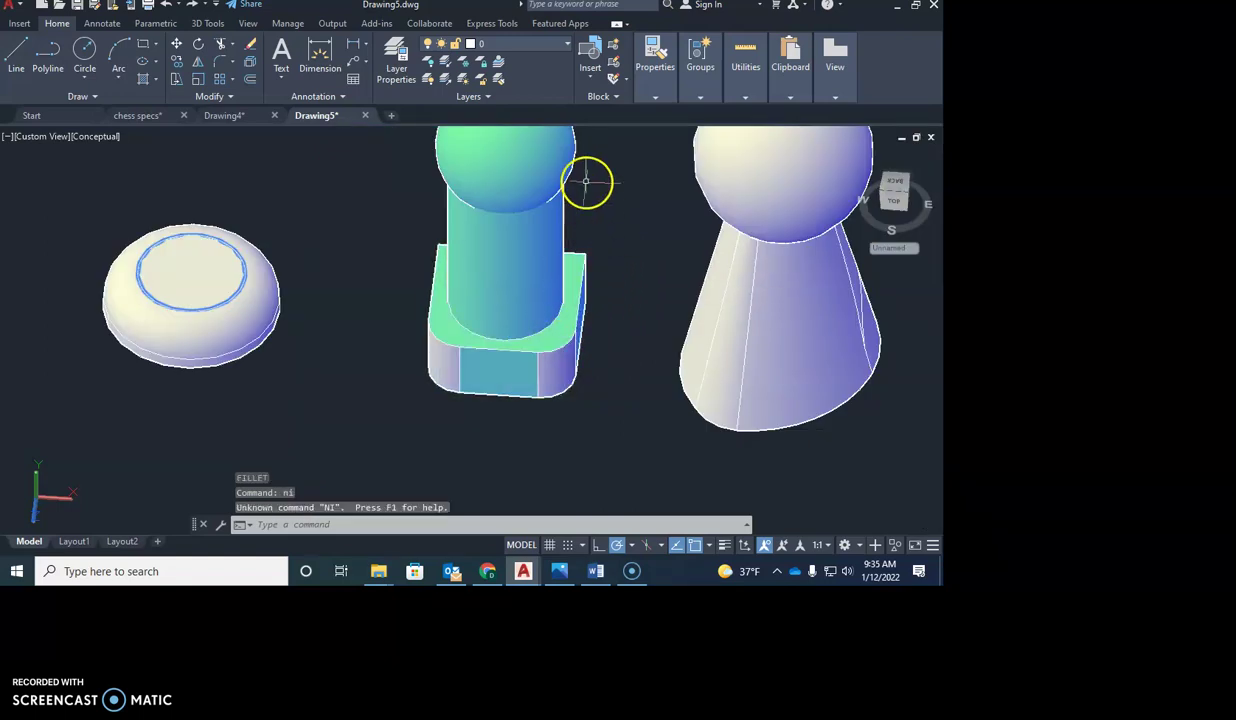
left_click(595, 160)
left_click(494, 392)
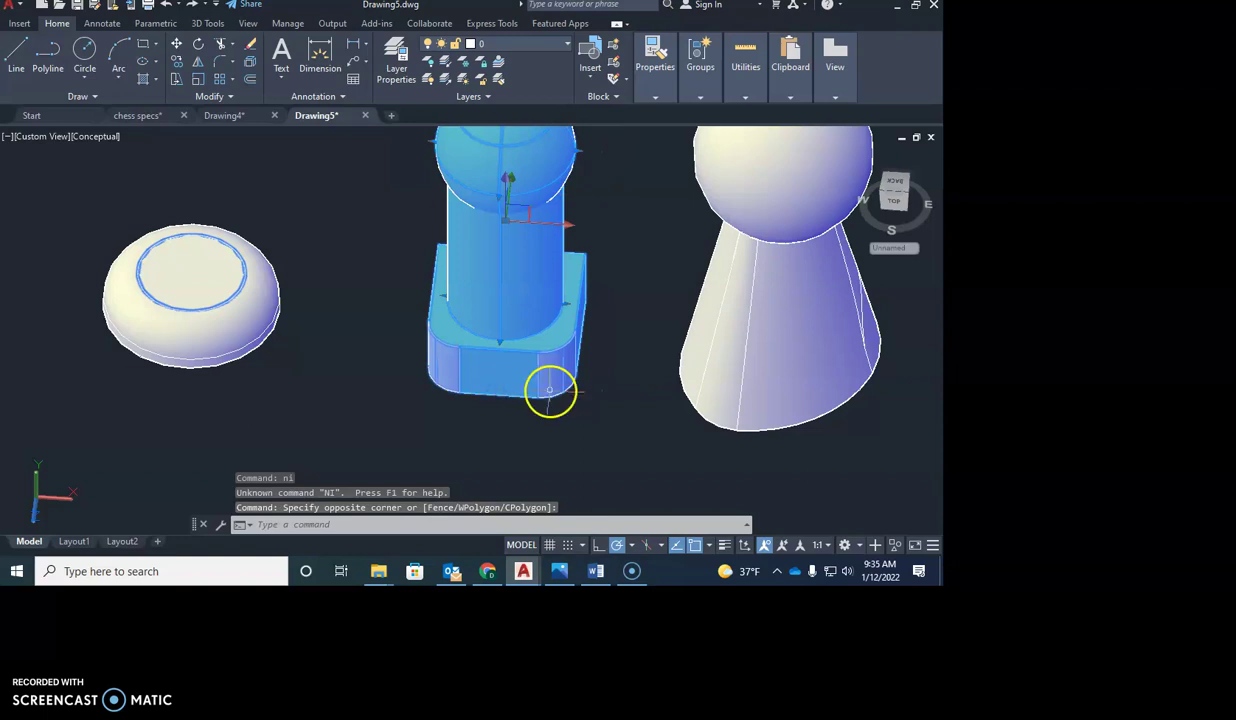
key("Escape")
key("Escape")
Step: Start UNION and window-select the middle piece's sphere, cylinder and base
type("union")
key("Return")
left_click(621, 170)
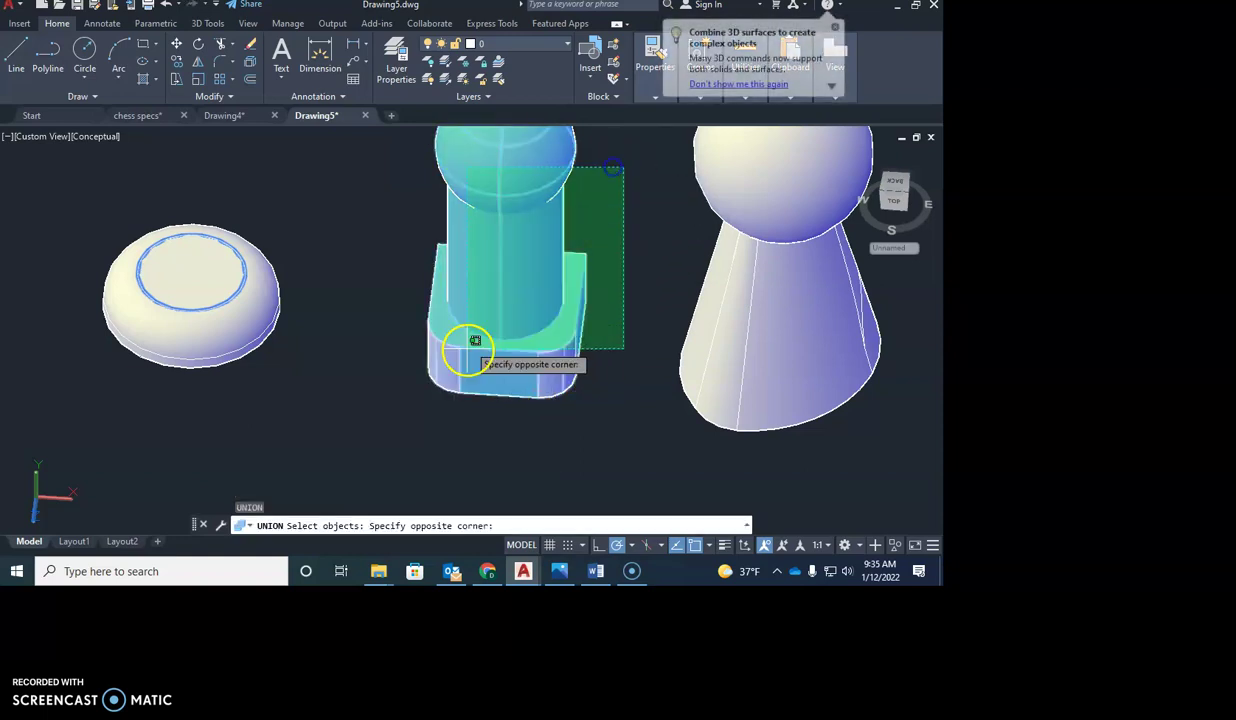
left_click(470, 355)
Step: Complete the union and fillet the base-to-cylinder edge with a 0.1 radius
key("Return")
type("f")
key("Return")
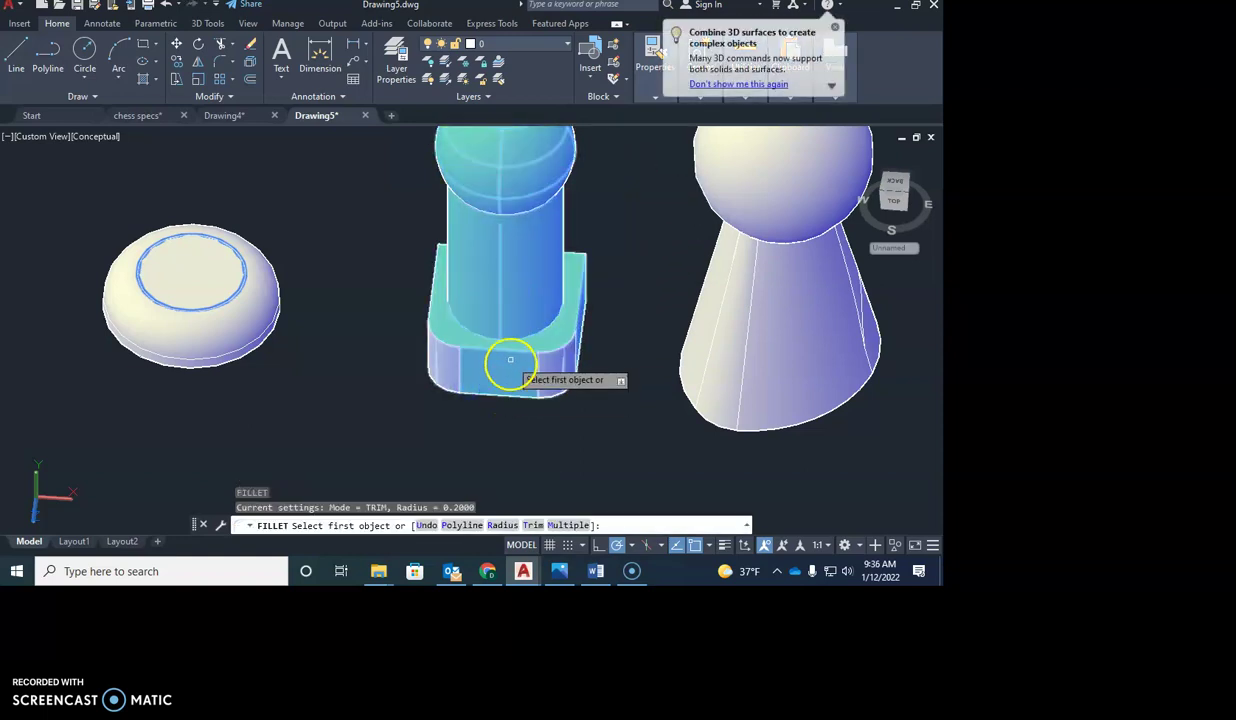
left_click(526, 339)
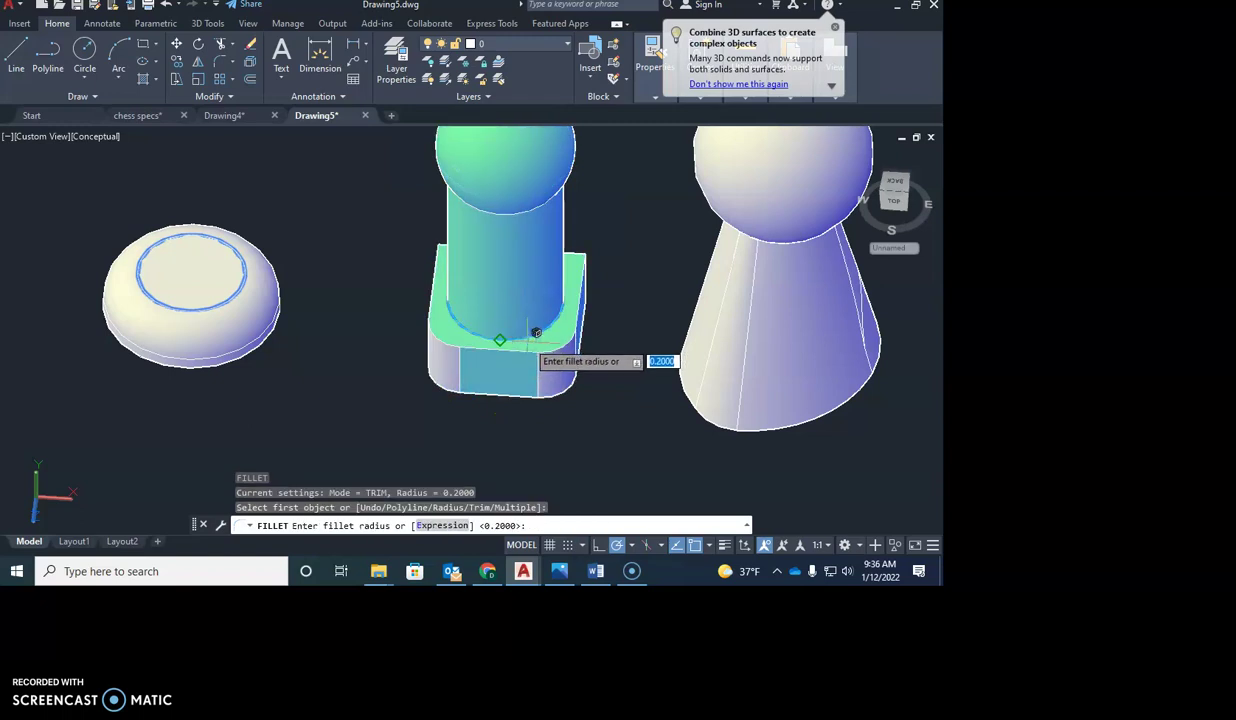
type(".1")
key("Return")
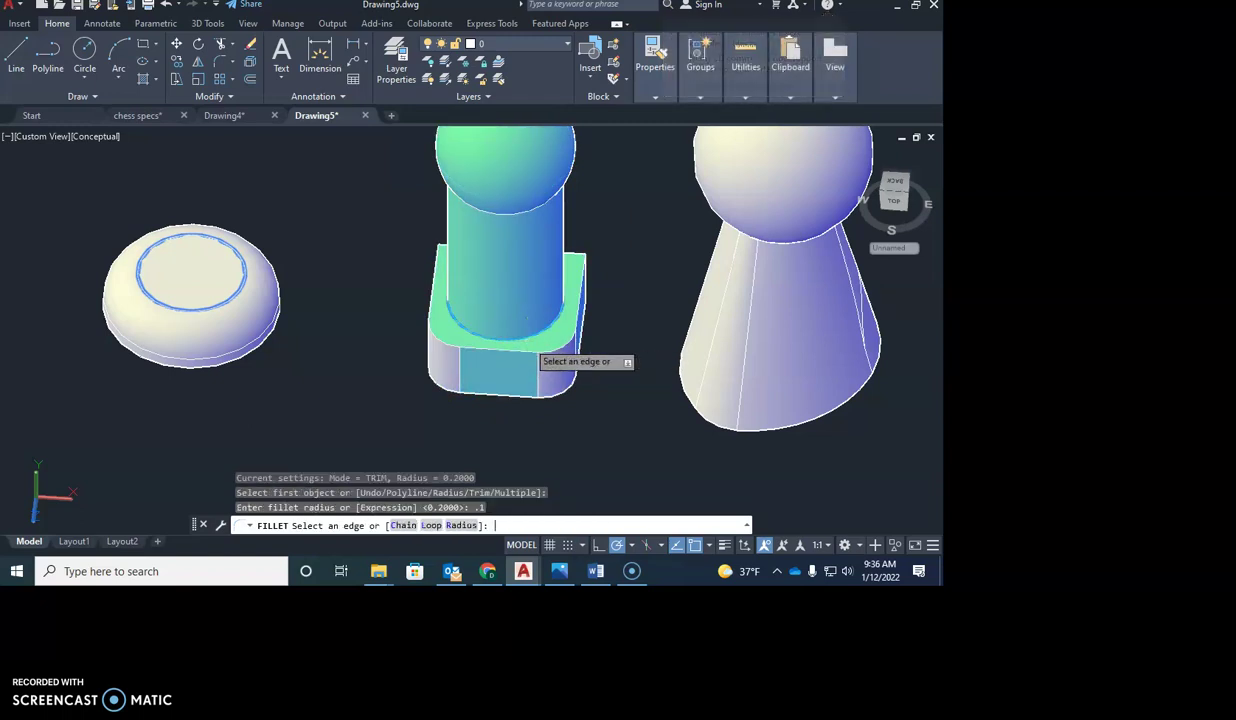
key("Return")
Step: Fillet the sphere-to-cylinder edge with the same 0.1 radius
middle_click_drag(563, 350, 544, 500, "shift")
key("Return")
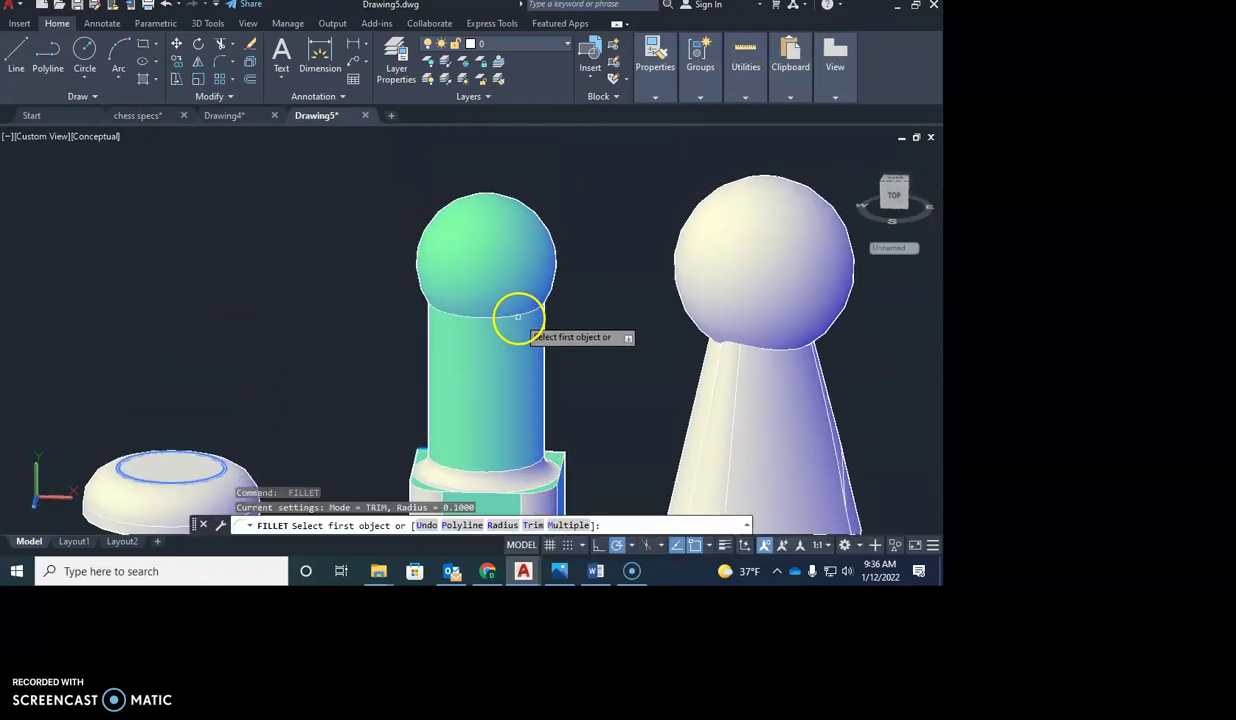
left_click(518, 316)
key("Return")
key("Return")
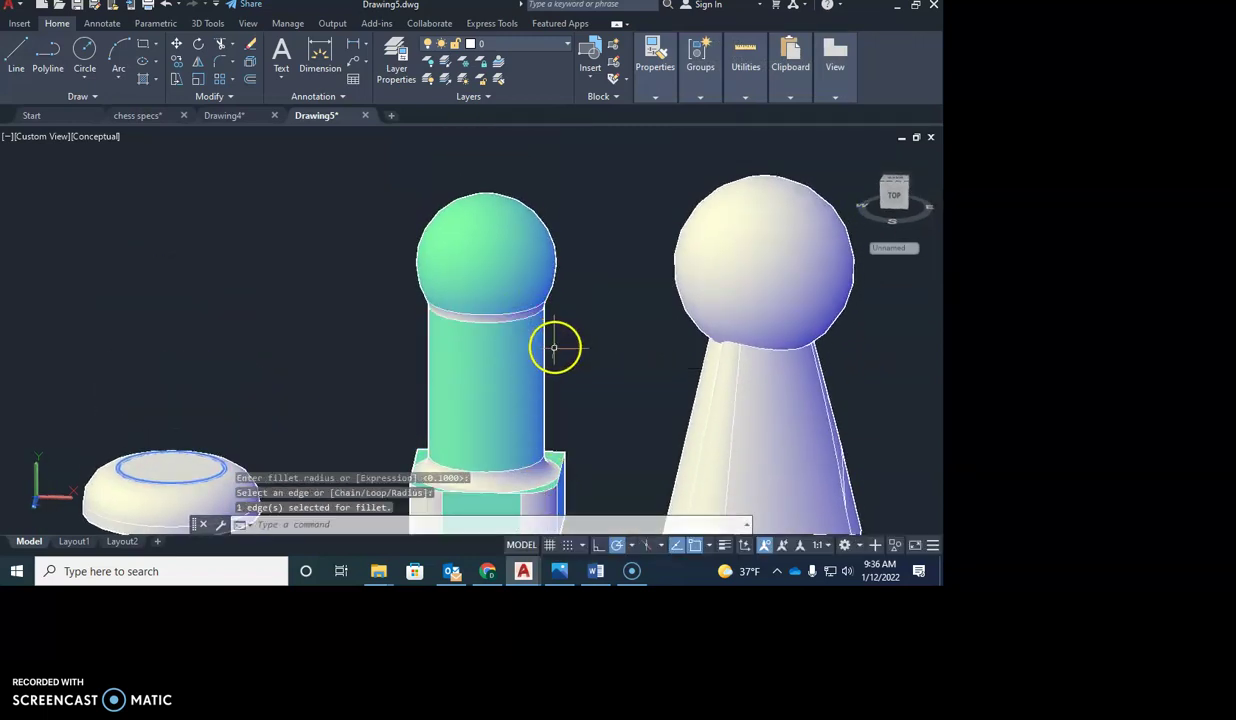
middle_click_drag(546, 430, 527, 328)
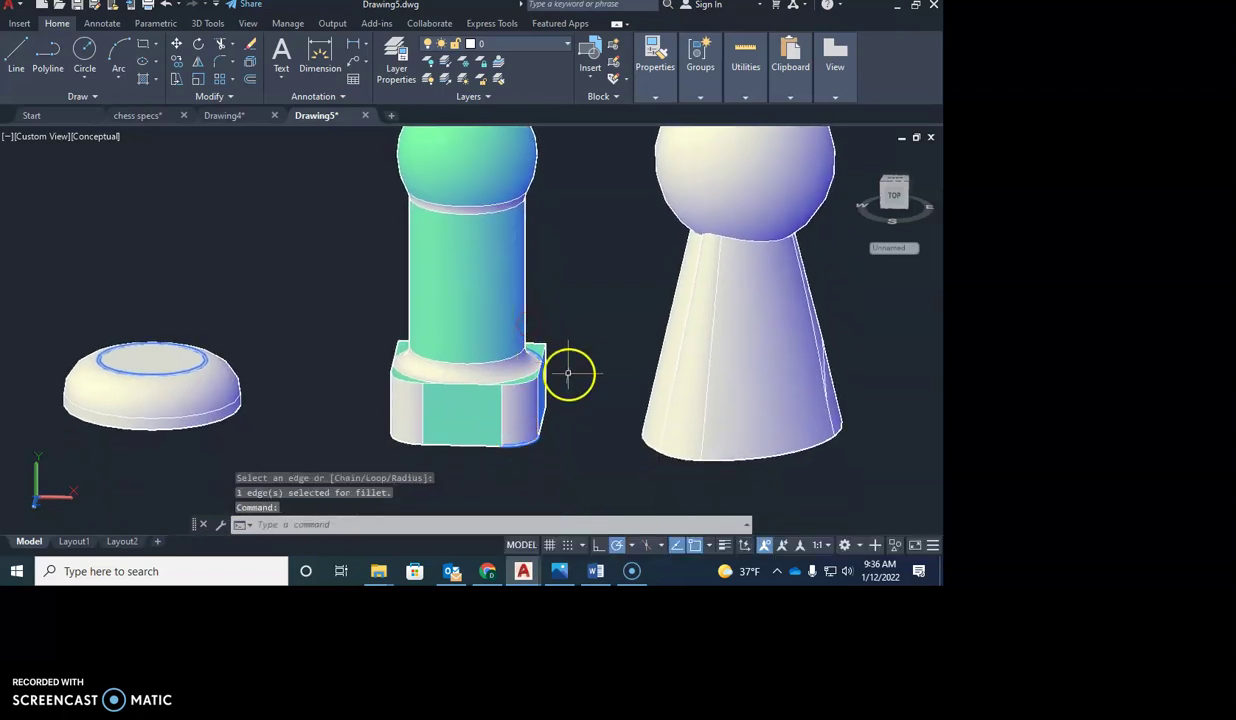
mouse_move(569, 370)
middle_mouse_down()
mouse_move(503, 399)
mouse_move(268, 395)
middle_mouse_up()
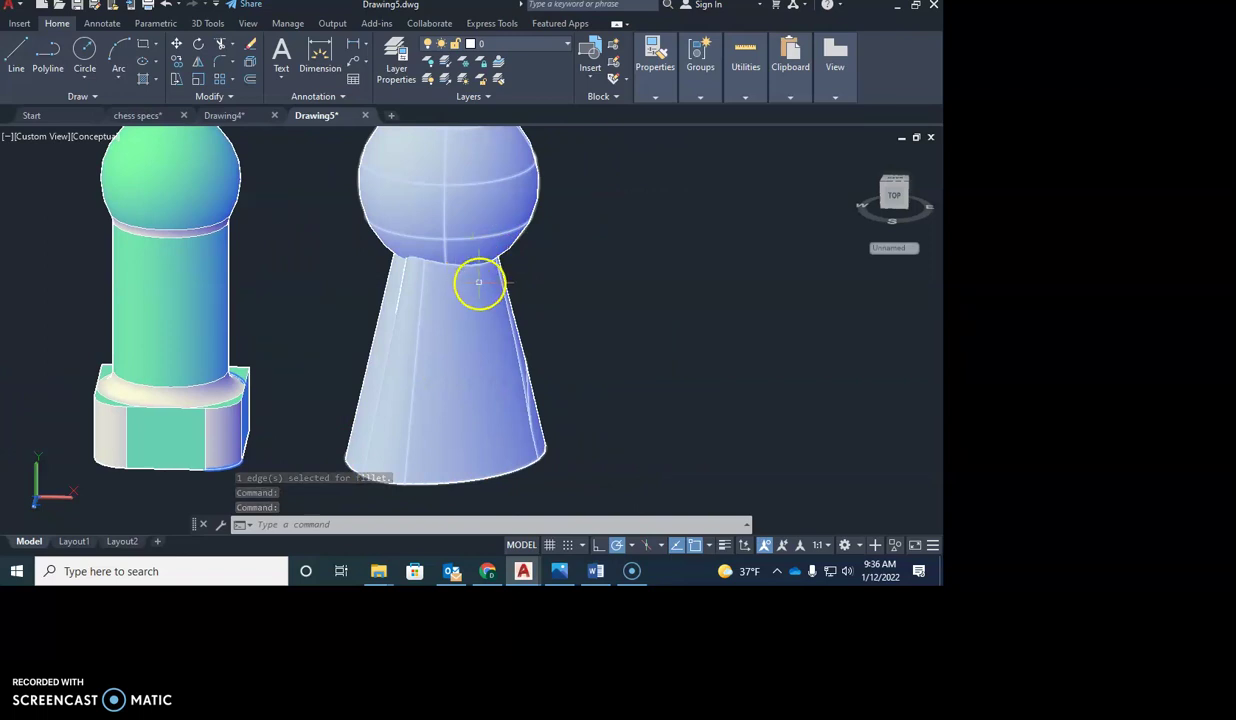
Step: Start a fillet on the pawn's sphere–cone junction edge and enter a 0.5 radius
key("Return")
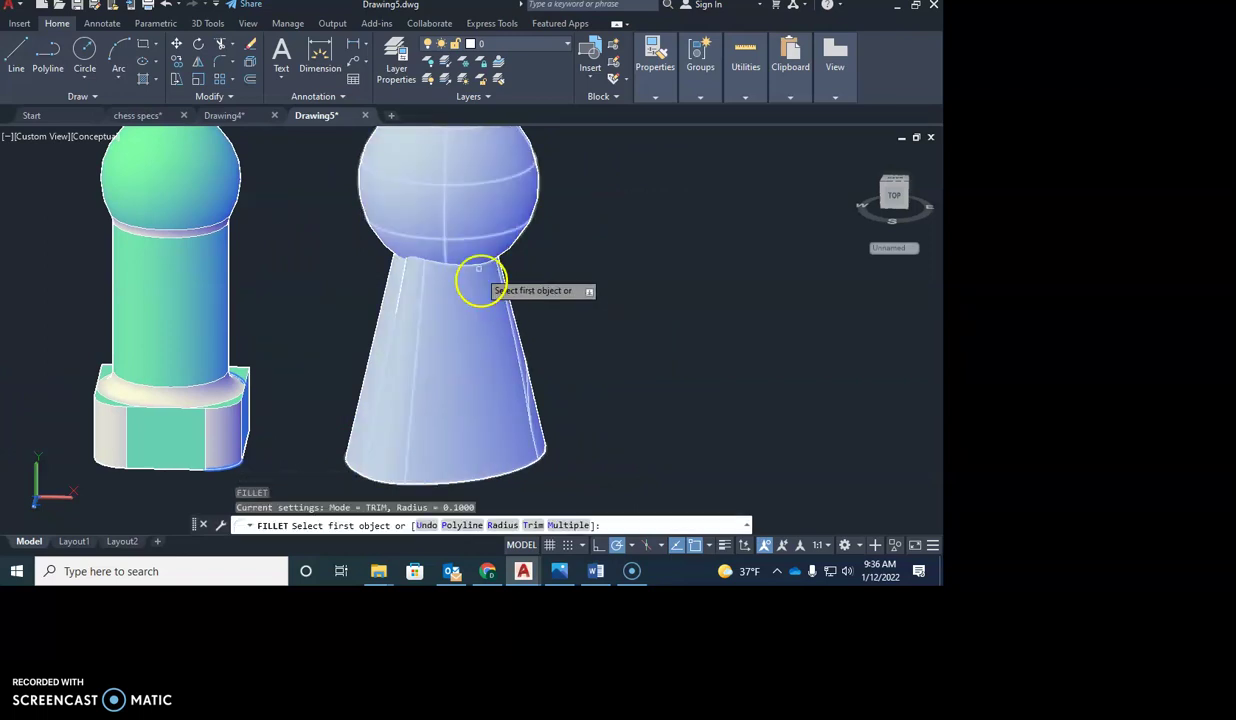
scroll(477, 272, "up", 3)
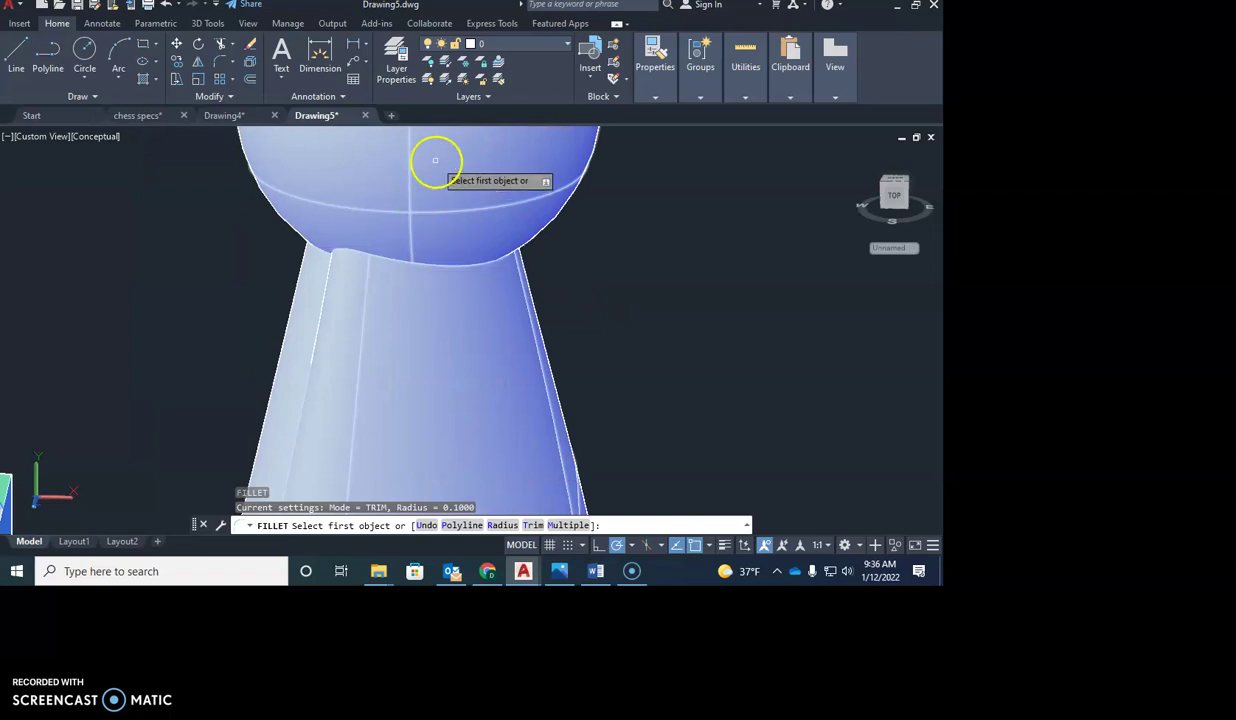
scroll(445, 268, "down", 2)
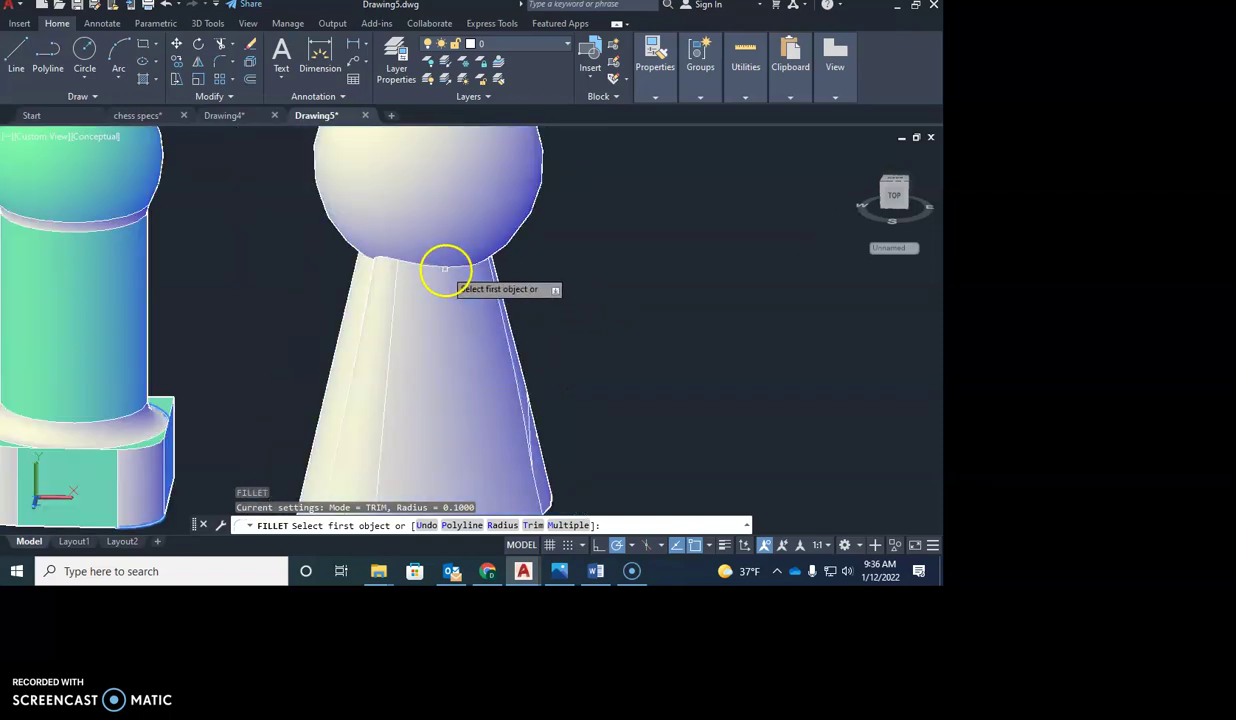
left_click(444, 268)
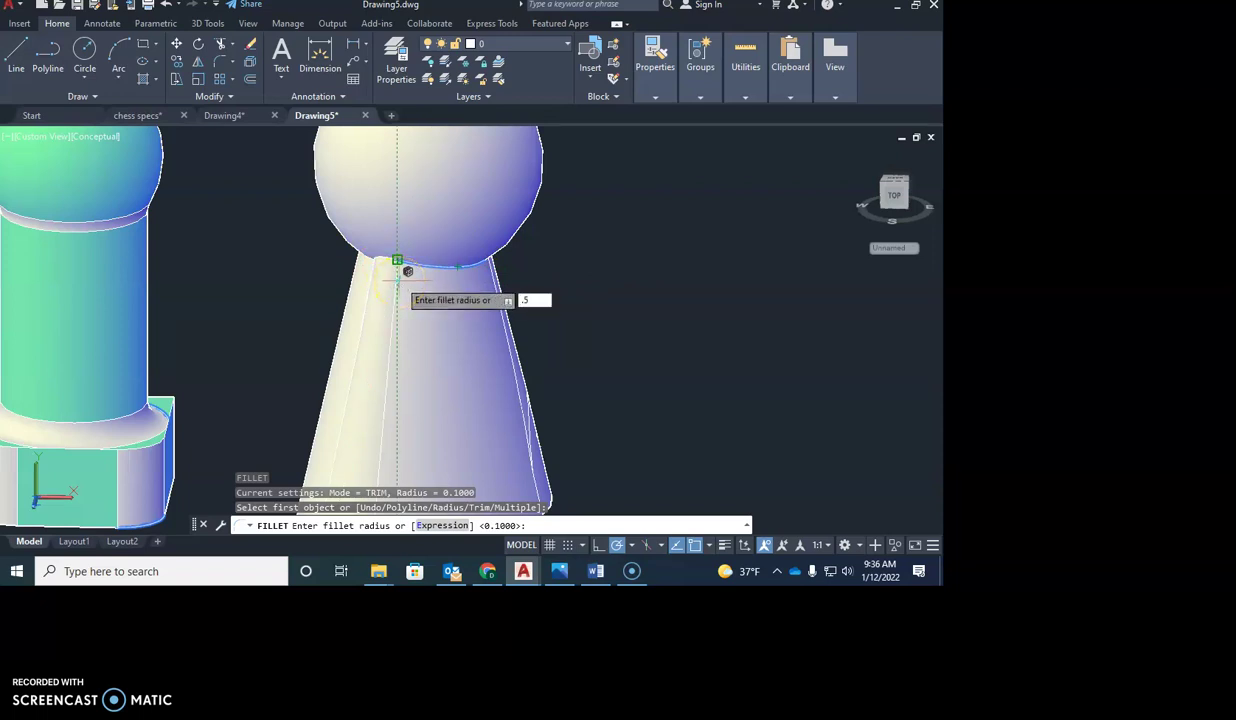
key("Return")
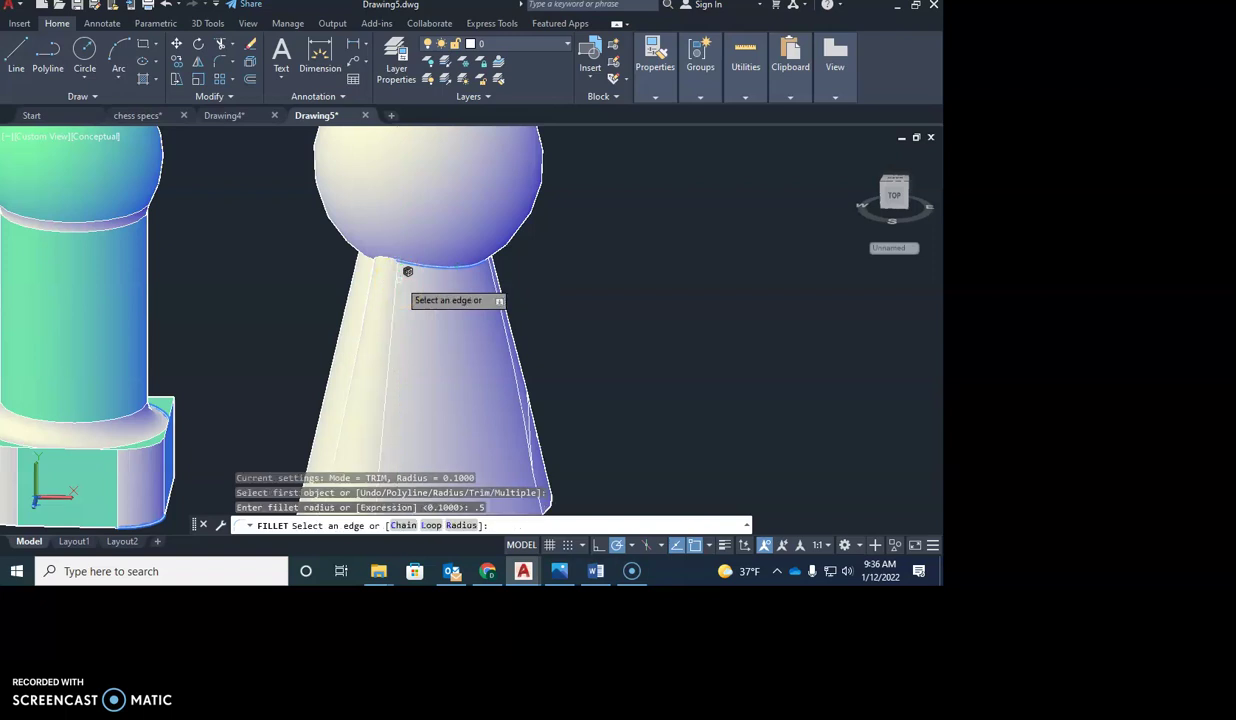
Step: Use the Chain option to pick the sphere–cone junction edges and apply the 0.5 fillet to all 4
left_click(400, 526)
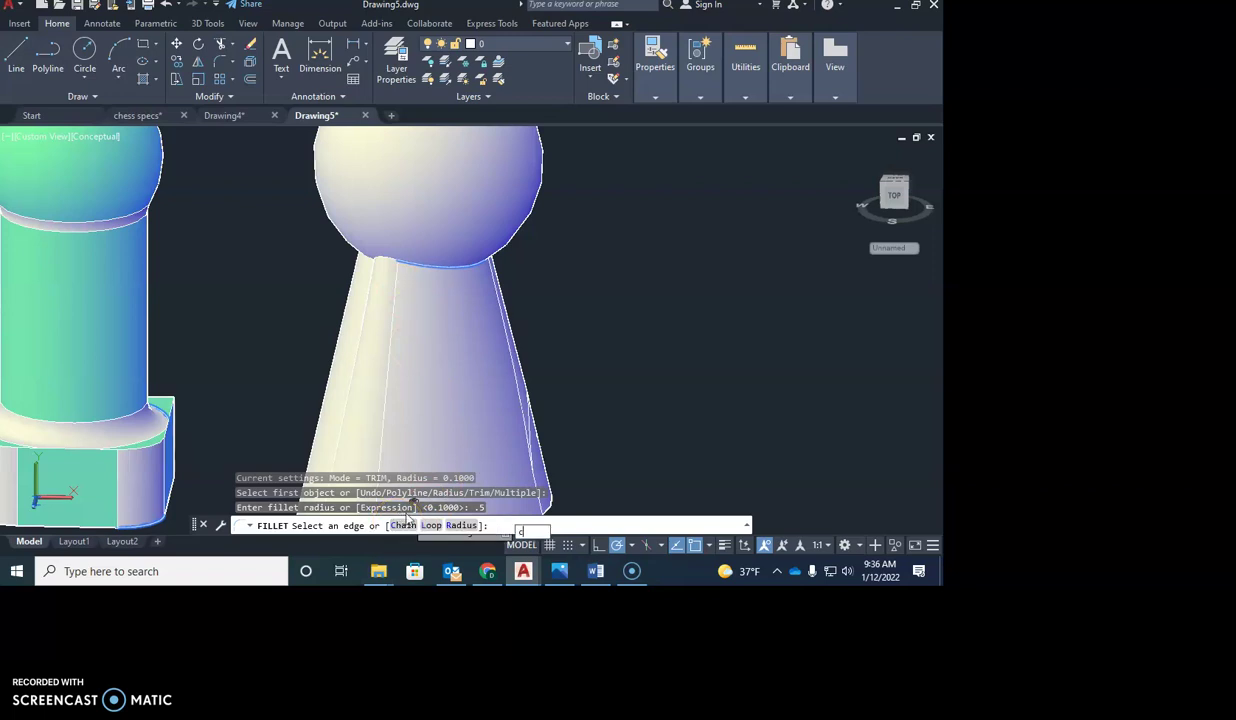
left_click(386, 258)
middle_click_drag(399, 313, 521, 309, "shift")
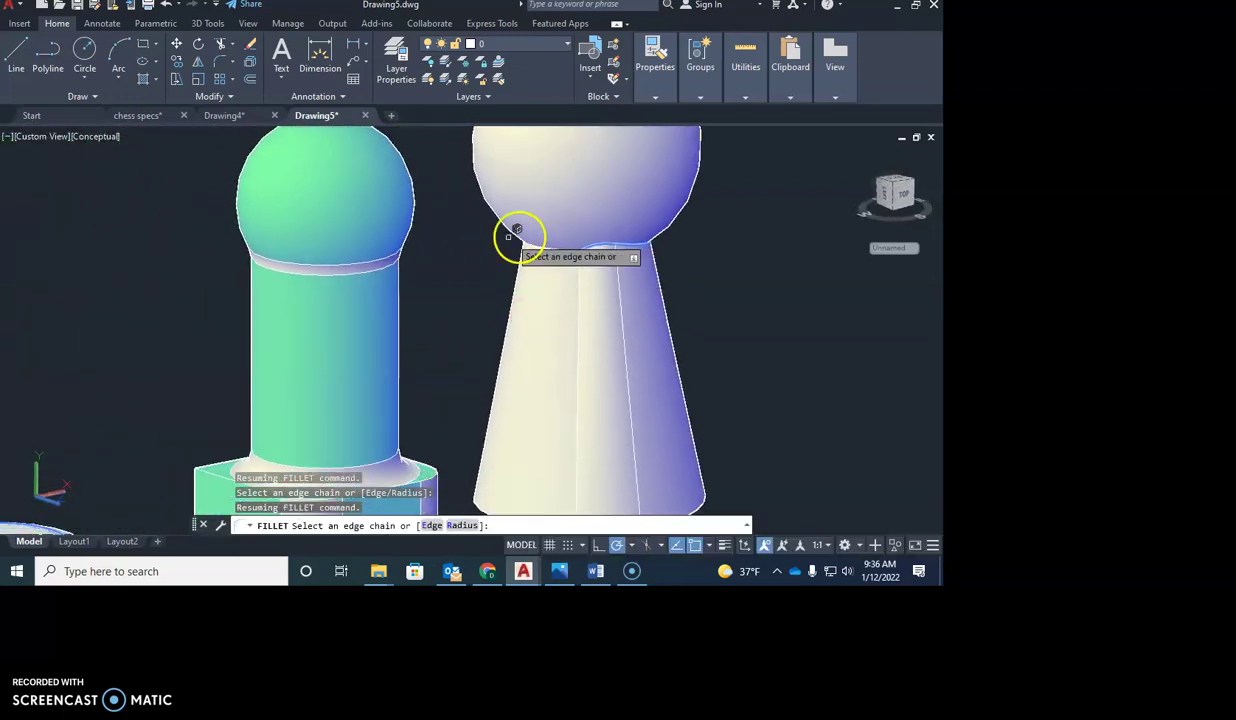
left_click(562, 244)
middle_click_drag(582, 281, 620, 265, "shift")
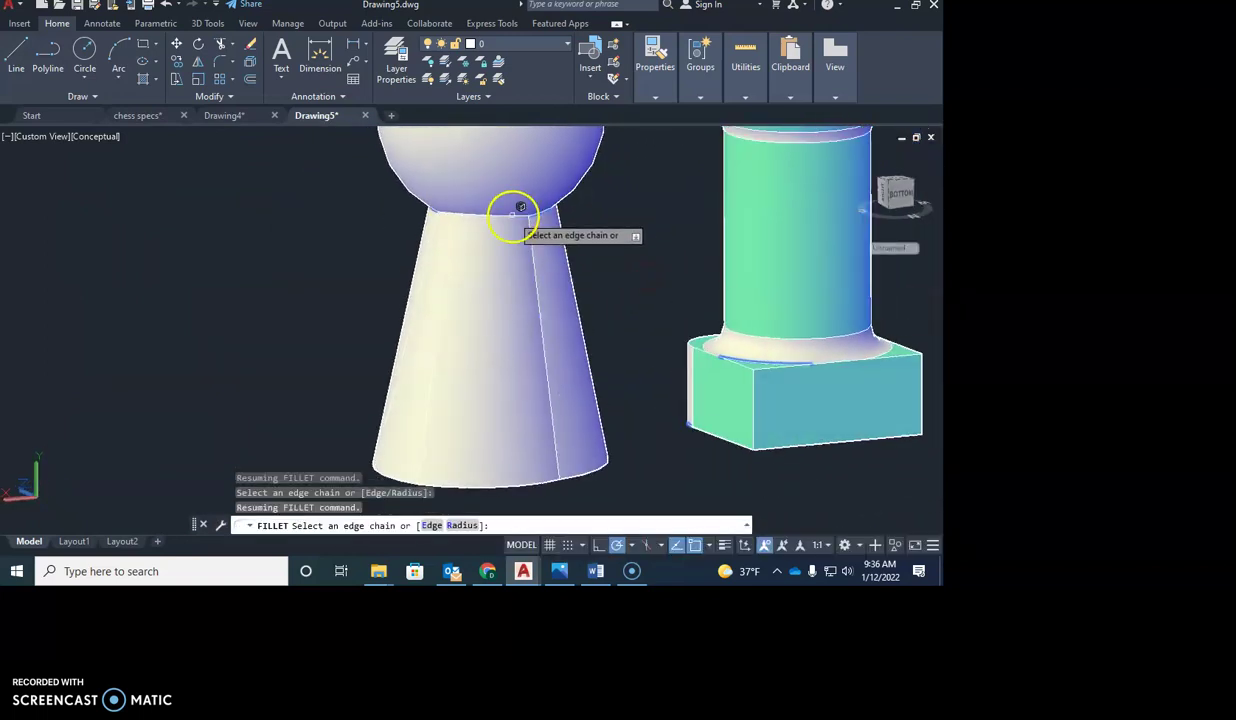
middle_click_drag(512, 217, 88, 274, "shift")
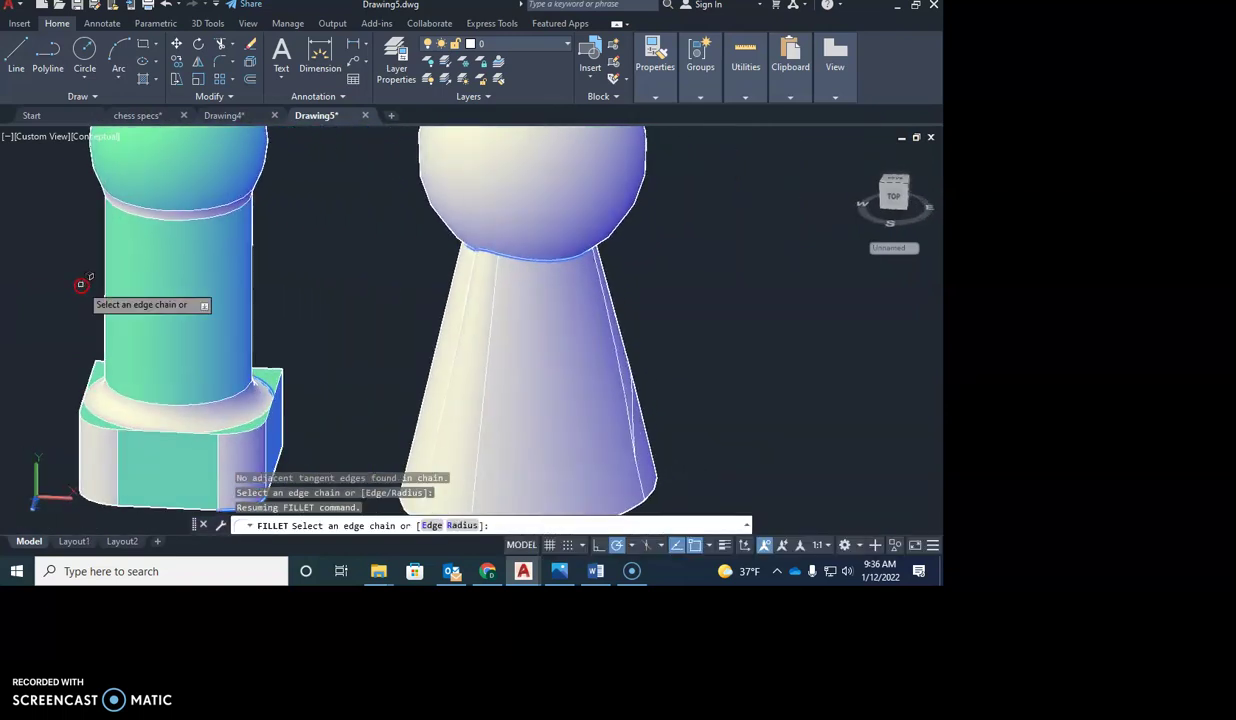
key("Return")
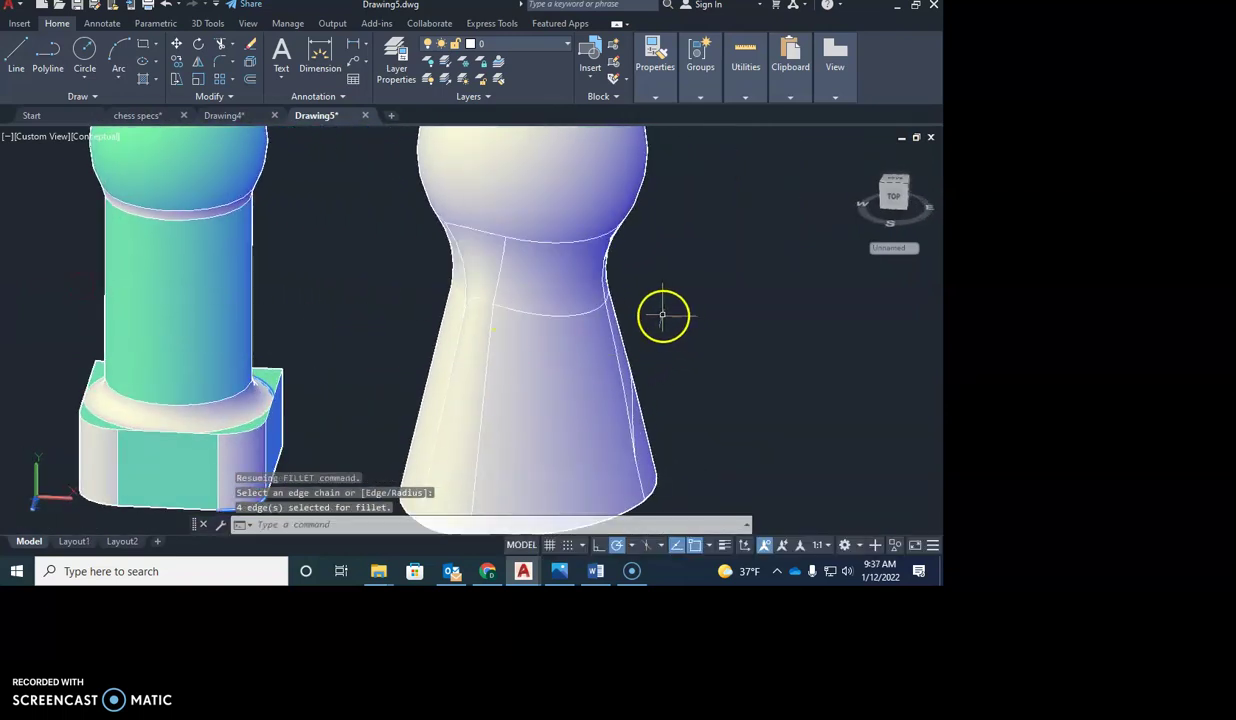
scroll(588, 327, "down", 2)
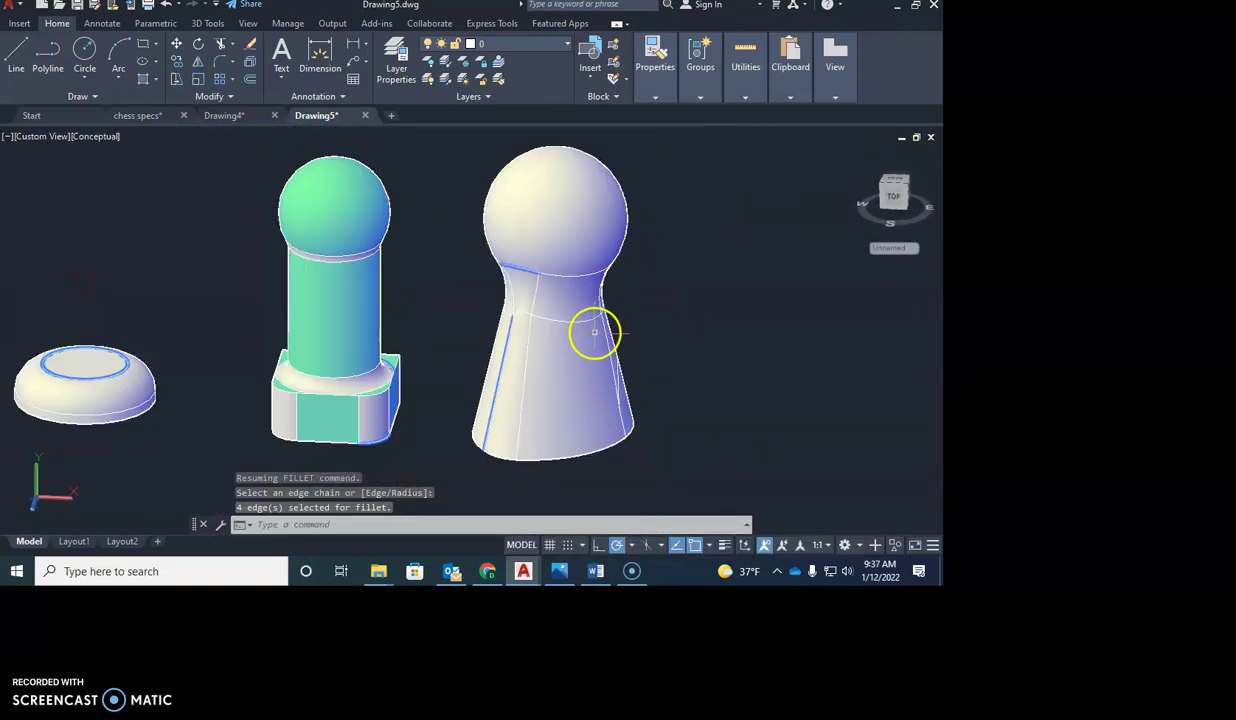
middle_click_drag(604, 345, 635, 322, "shift")
key("Return")
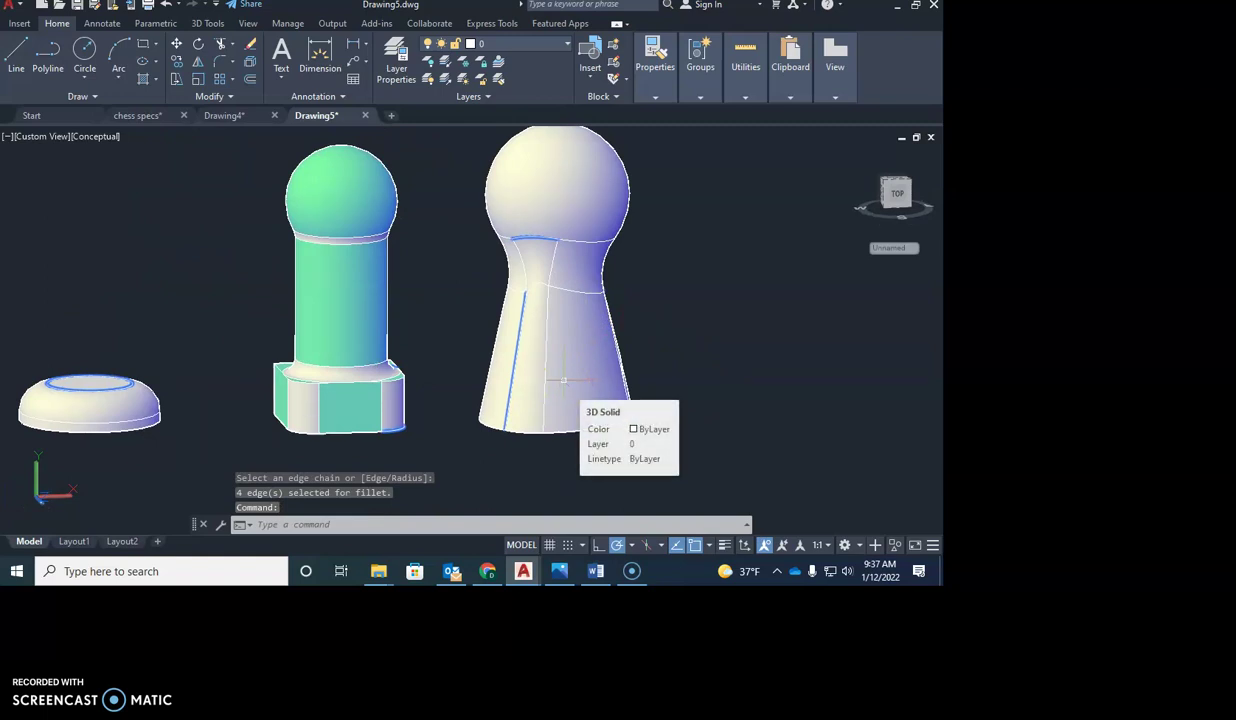
left_click(541, 374)
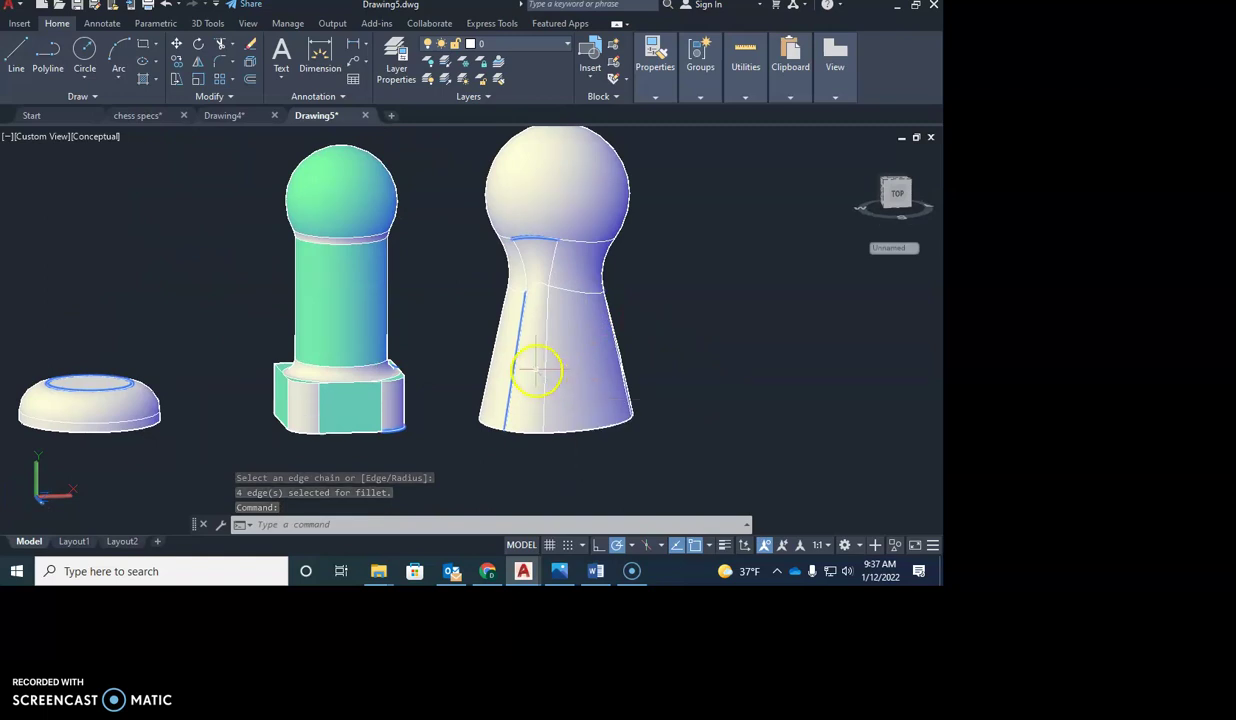